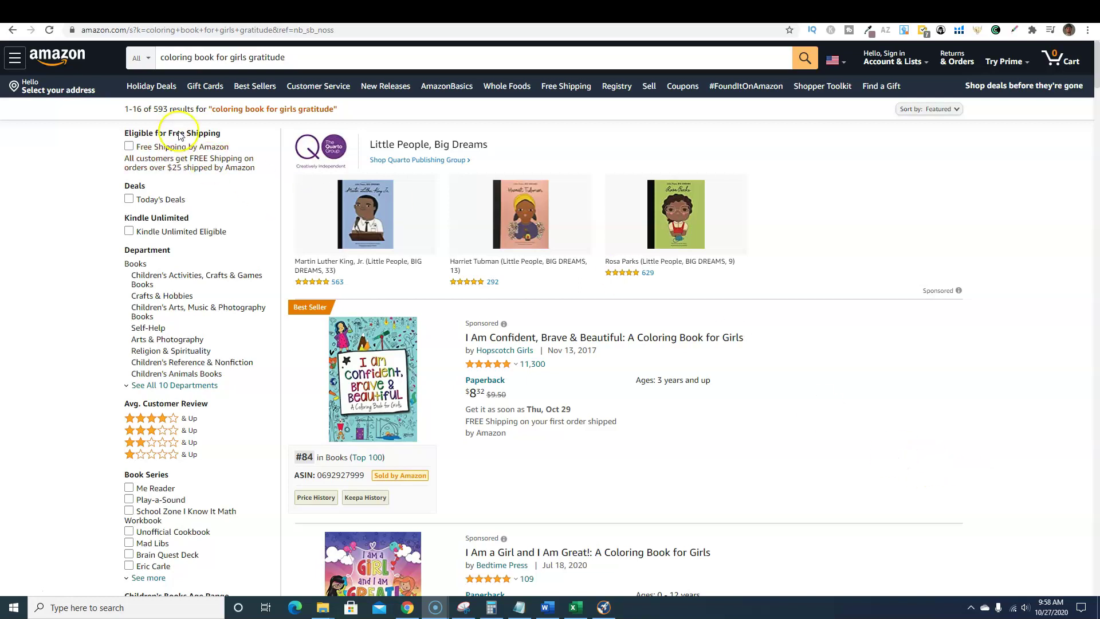
# Switch to Publisher Rocket and compare the "gratitude coloring book" keyword results with those for "coloring book for girls".
pyautogui.click(193, 68)
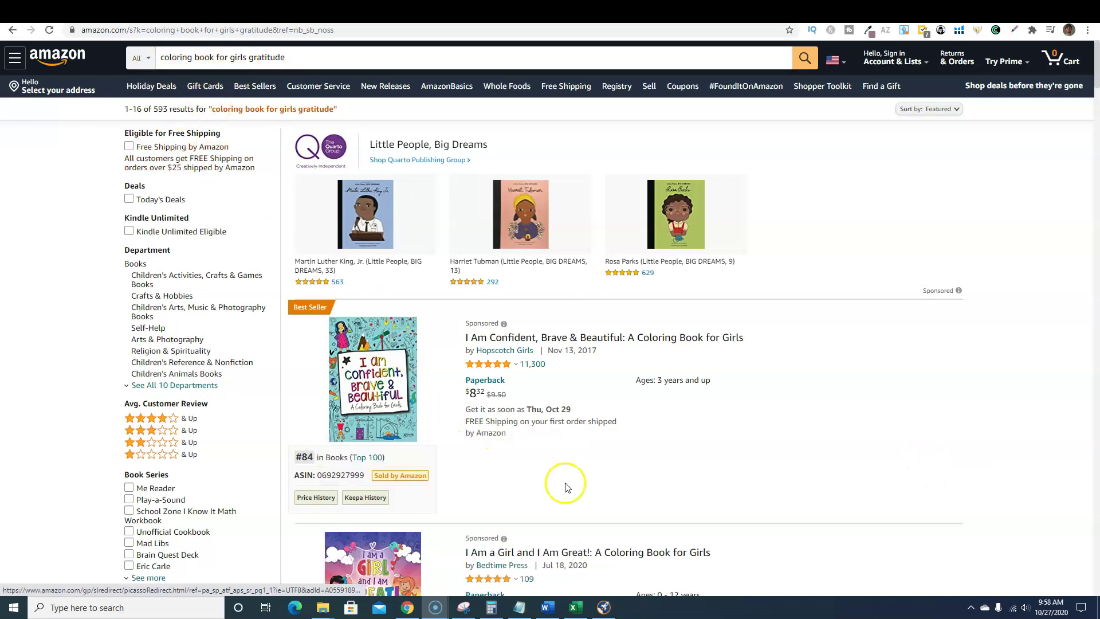
pyautogui.click(604, 607)
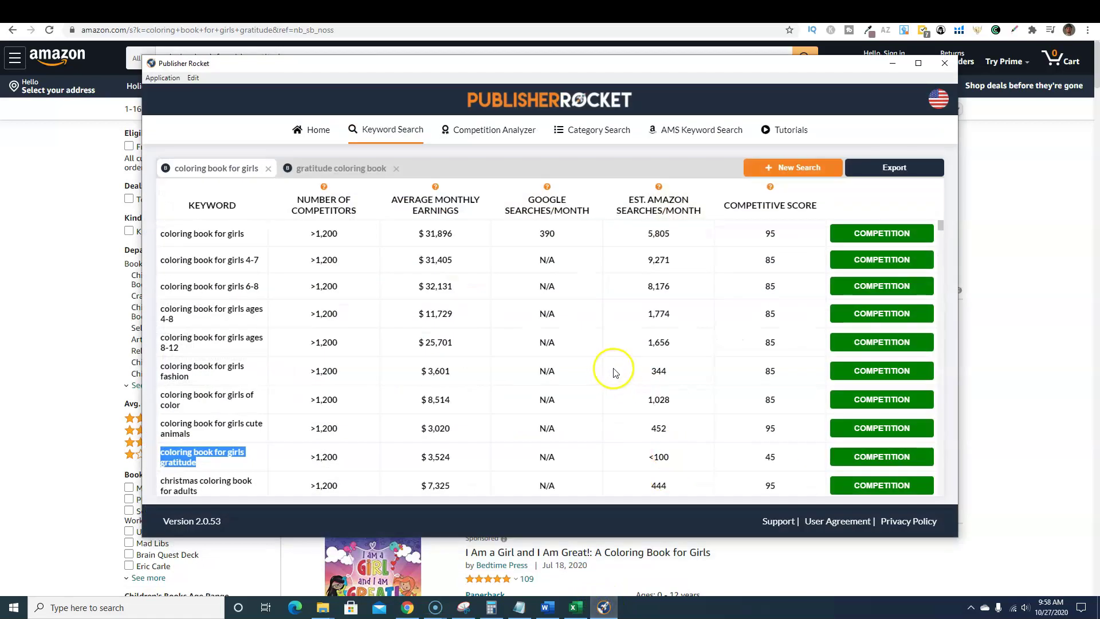
pyautogui.click(356, 168)
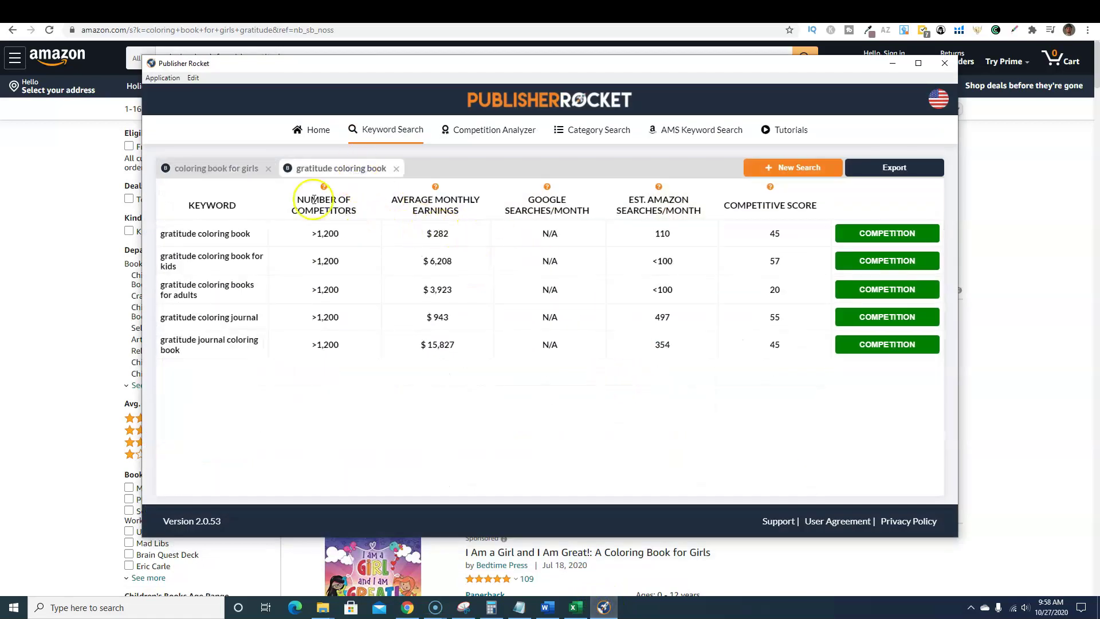
pyautogui.click(246, 168)
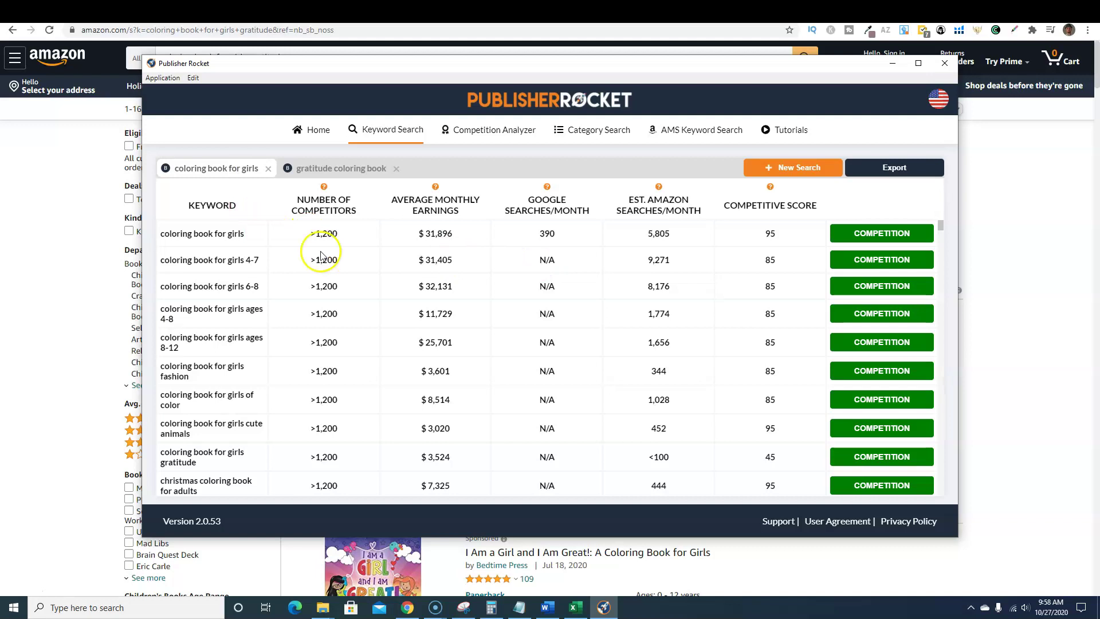
# Examine the competitors, monthly earnings, Amazon searches and competitive score for the keyword "coloring book for dementia patients".
pyautogui.moveTo(939, 228); pyautogui.dragTo(929, 256)
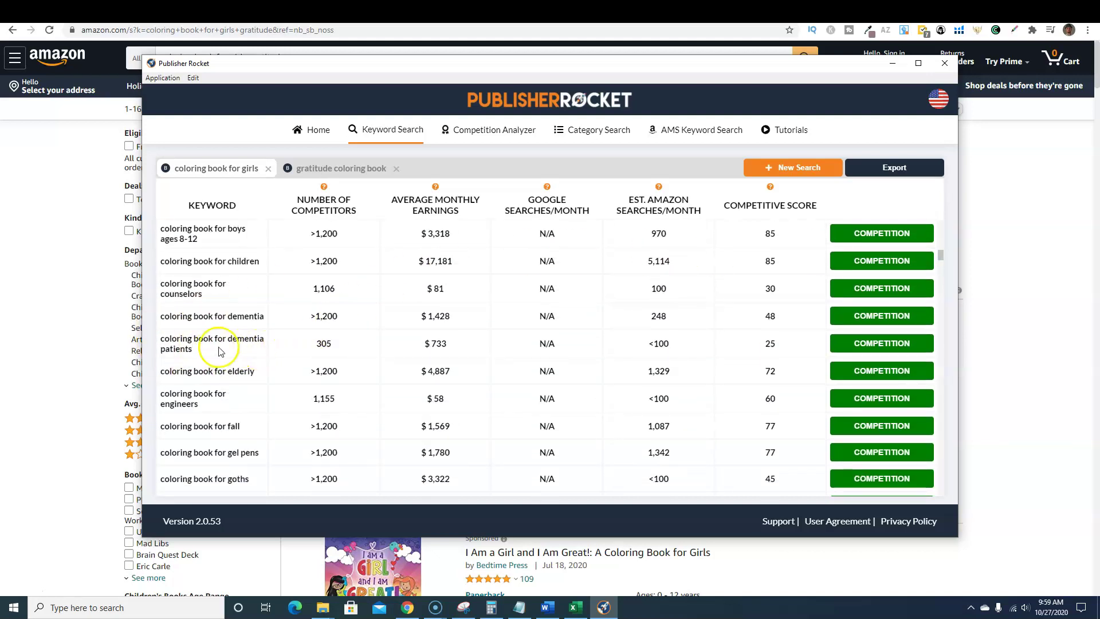
pyautogui.click(332, 343)
pyautogui.doubleClick(430, 343)
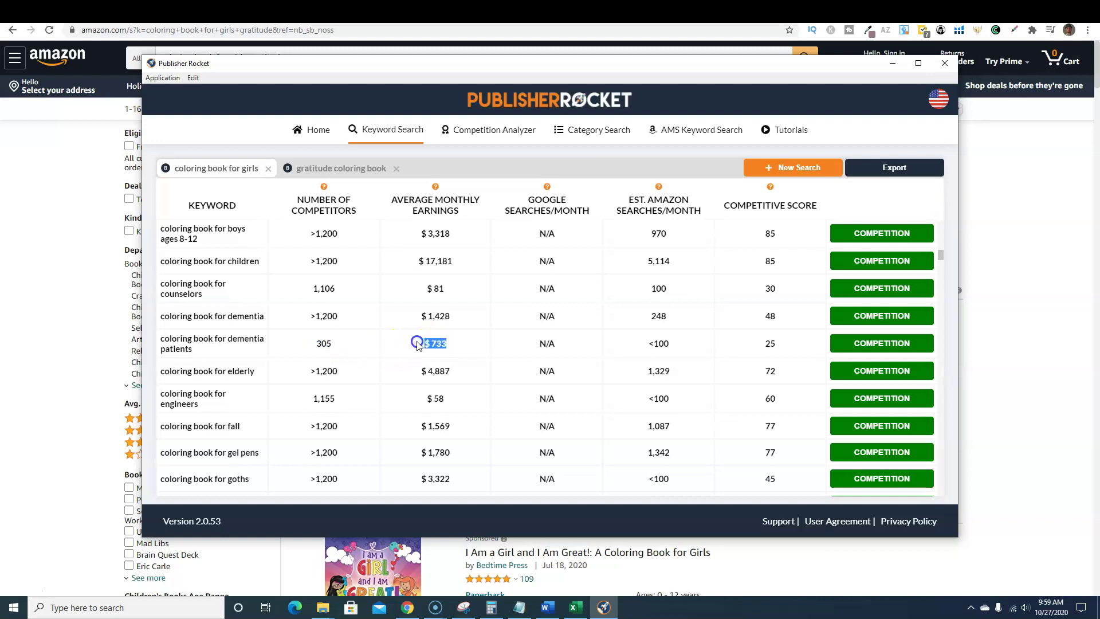
pyautogui.doubleClick(765, 344)
pyautogui.click(470, 339)
pyautogui.click(320, 339)
pyautogui.doubleClick(649, 342)
pyautogui.click(686, 341)
# Examine the number of competitors, monthly earnings, Amazon searches and competitive score for the keyword "coloring book for guys".
pyautogui.scroll(-3, 694, 346)
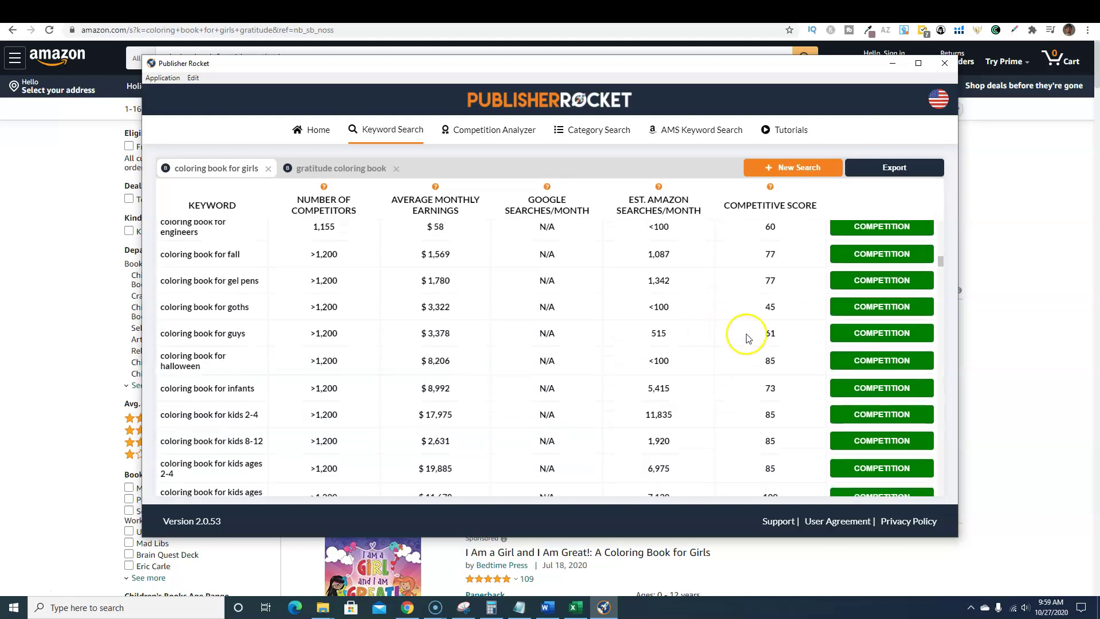
pyautogui.moveTo(781, 330); pyautogui.dragTo(403, 332)
pyautogui.moveTo(303, 337); pyautogui.dragTo(718, 341)
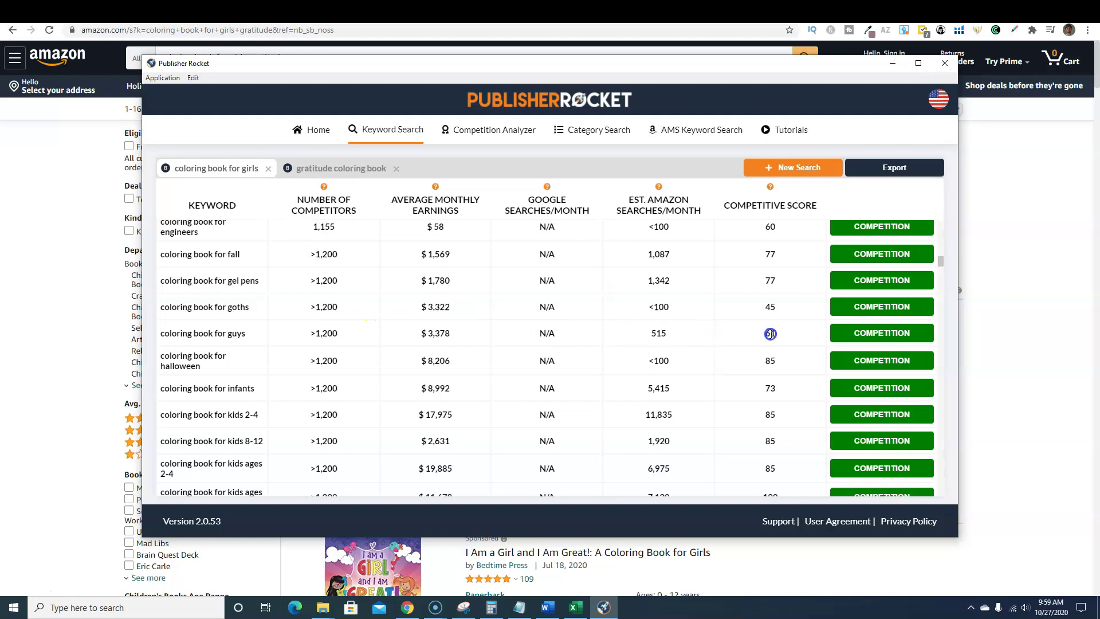
pyautogui.doubleClick(659, 333)
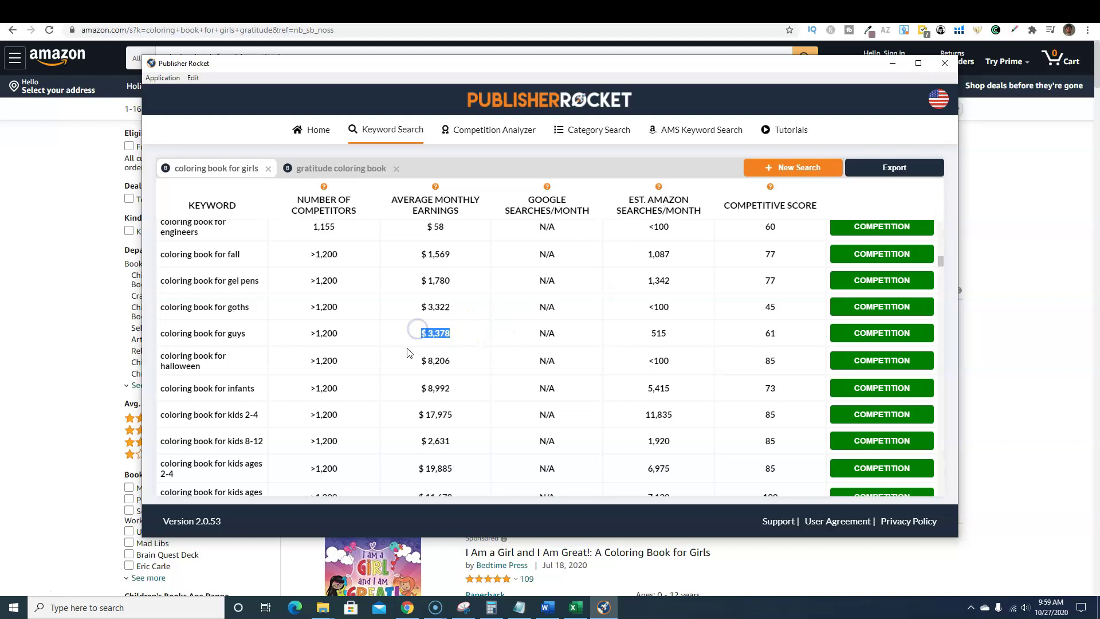
pyautogui.click(346, 337)
pyautogui.moveTo(349, 331); pyautogui.dragTo(299, 330)
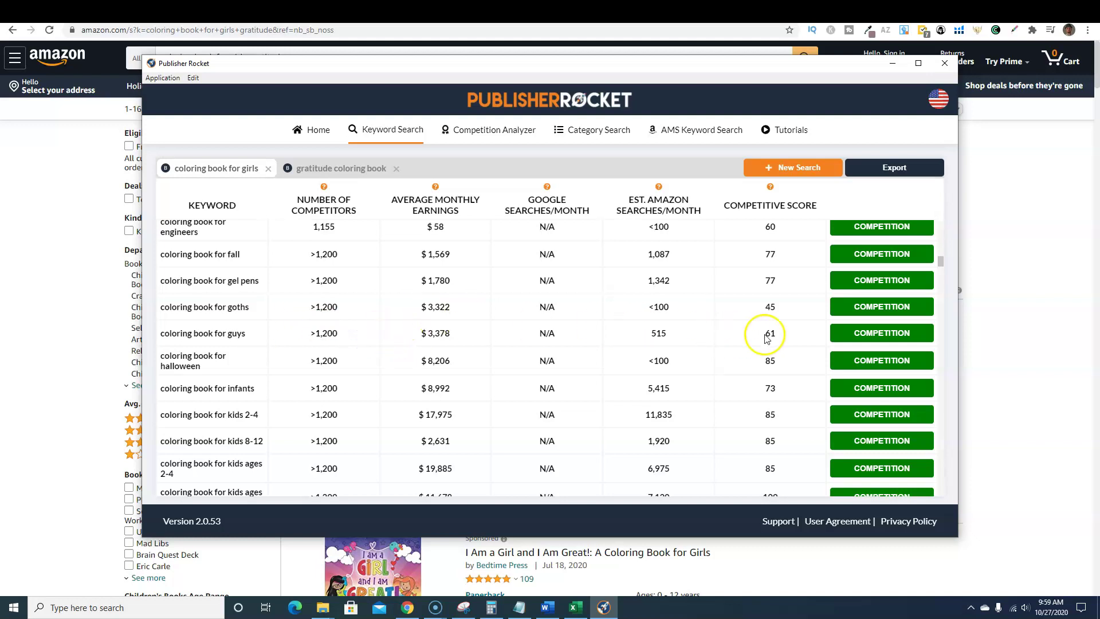
pyautogui.moveTo(347, 333); pyautogui.dragTo(303, 336)
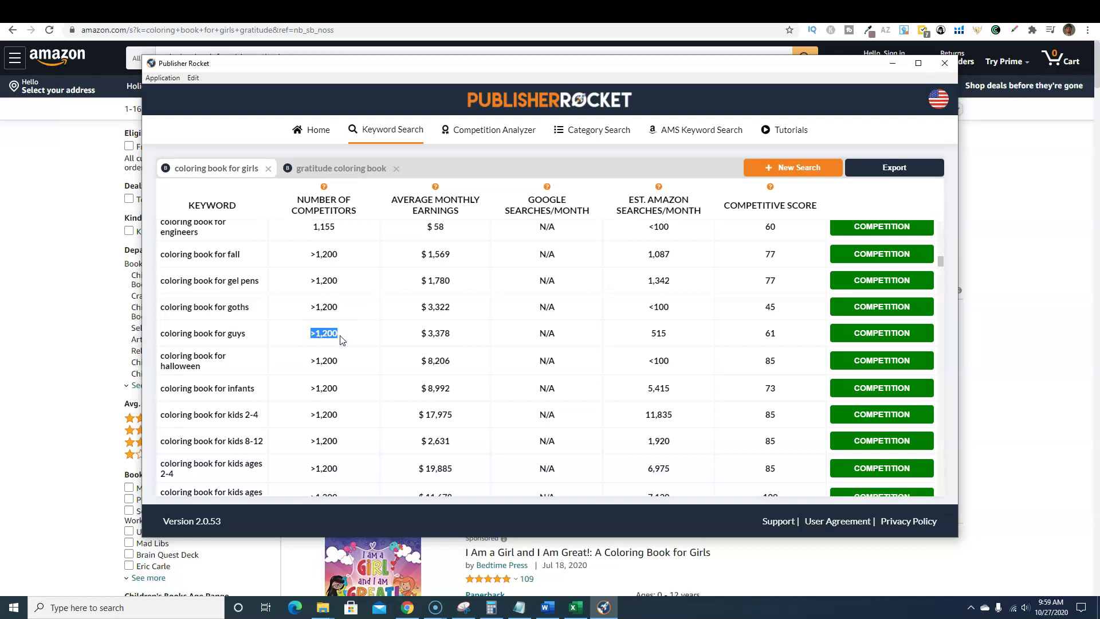
pyautogui.click(777, 334)
pyautogui.click(346, 341)
# Switch back to Amazon in the browser and review the listings for "coloring book for girls gratitude" across all departments.
pyautogui.click(1030, 251)
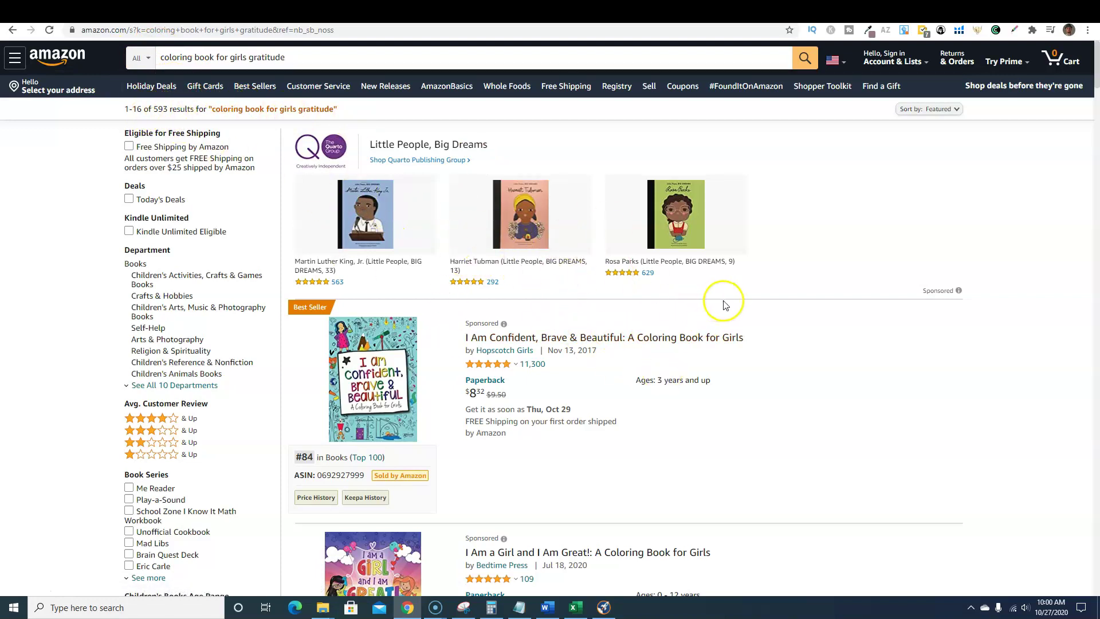
pyautogui.scroll(-15, 727, 306)
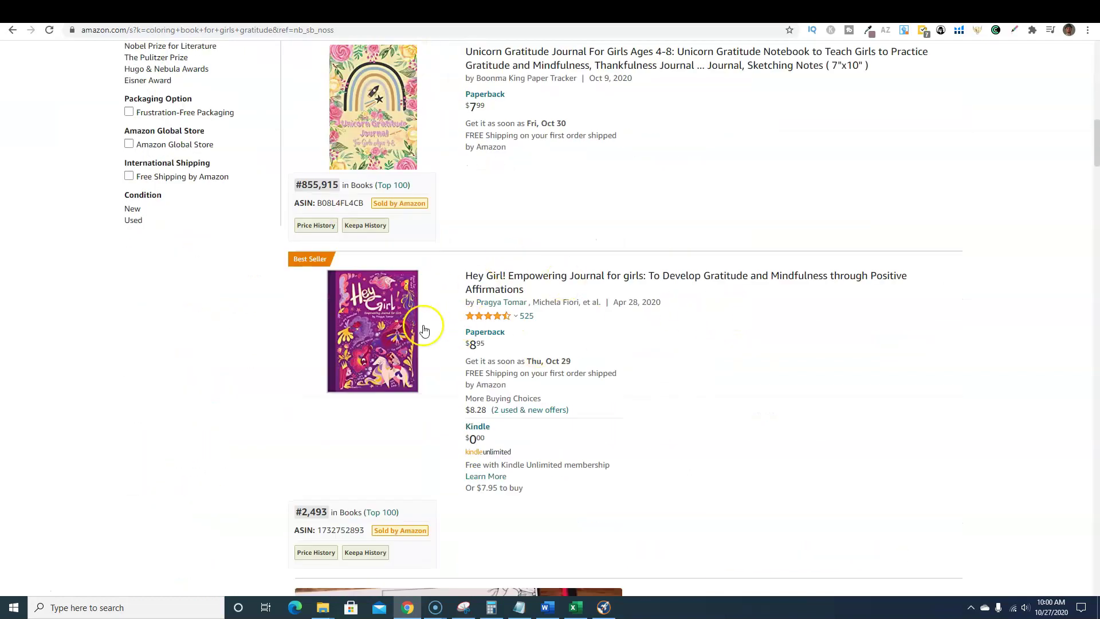
pyautogui.scroll(-10, 523, 422)
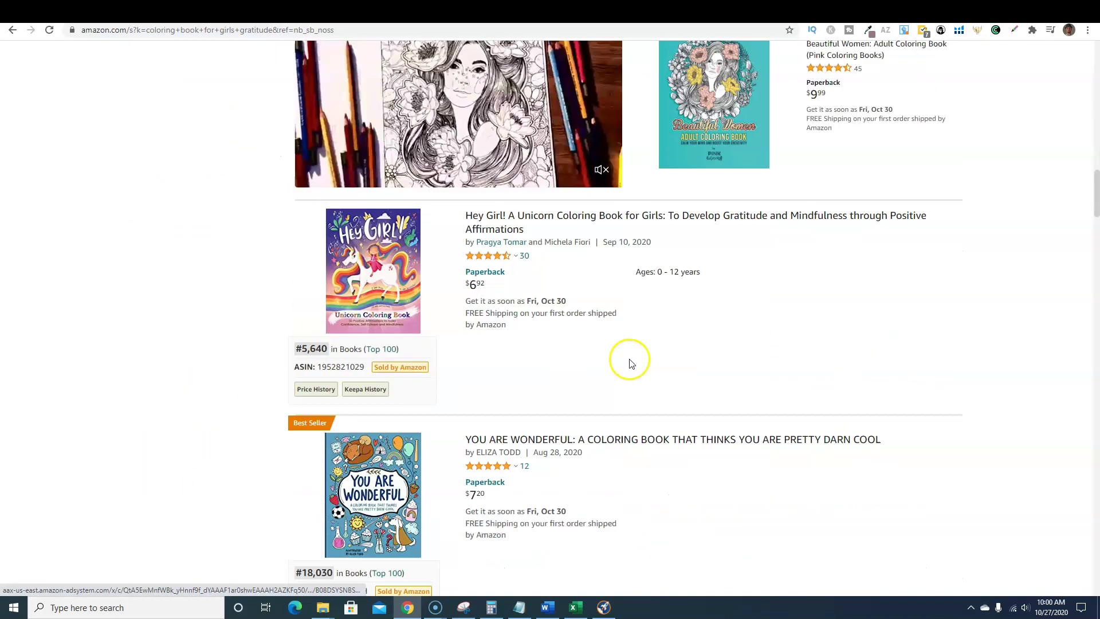
pyautogui.scroll(-8, 584, 457)
pyautogui.scroll(-9, 621, 438)
pyautogui.scroll(18, 670, 435)
pyautogui.scroll(20, 669, 421)
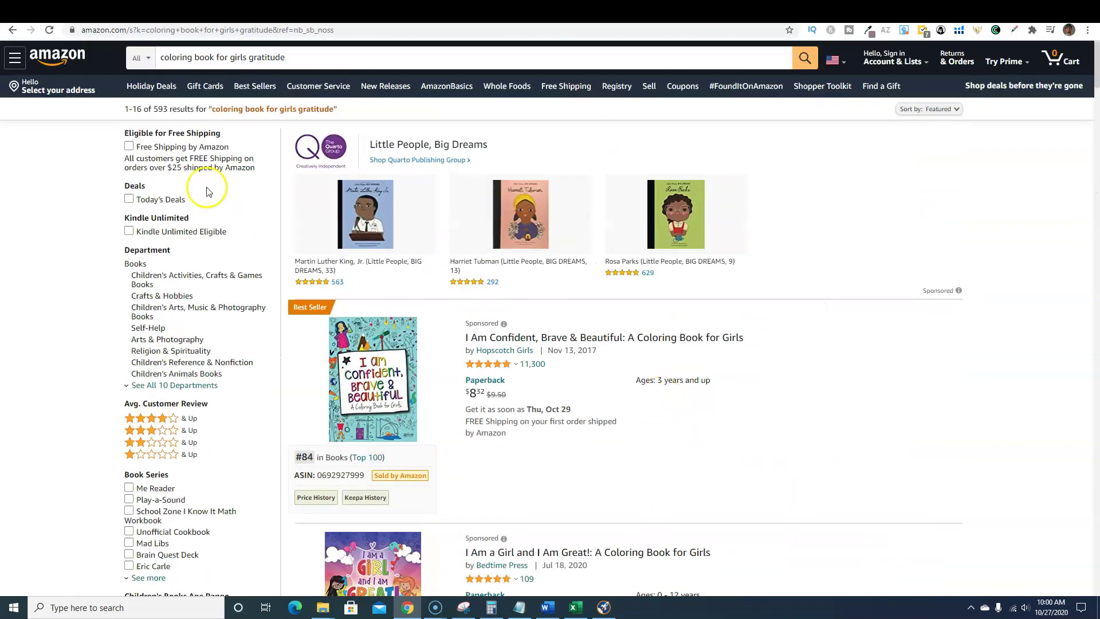
# Restrict the "coloring book for girls gratitude" search to the Books department and run it again.
pyautogui.click(142, 57)
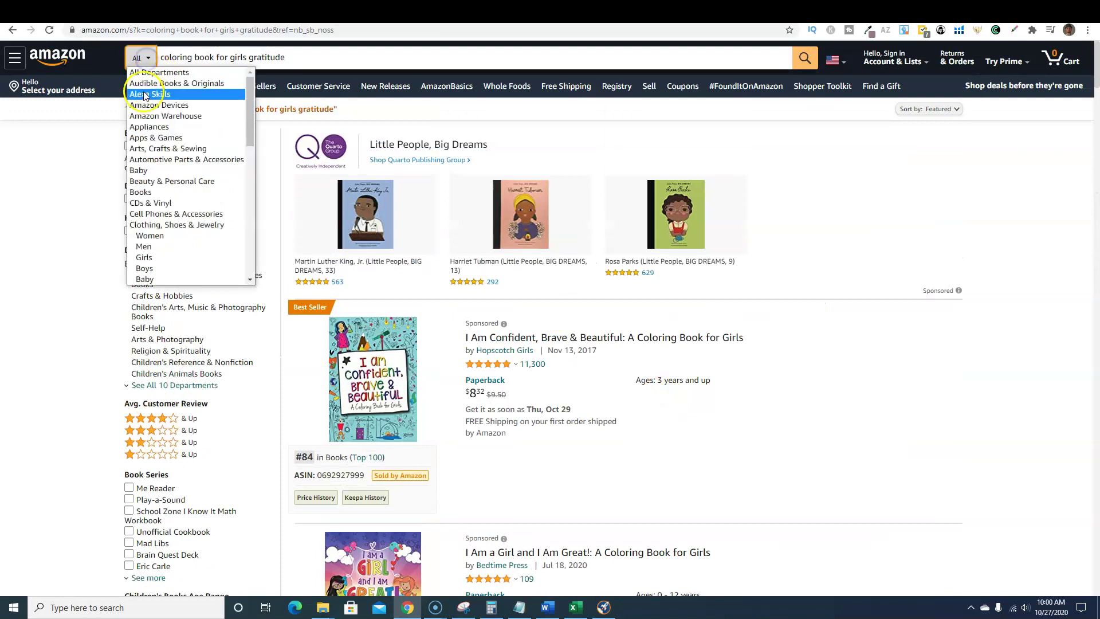
pyautogui.click(141, 192)
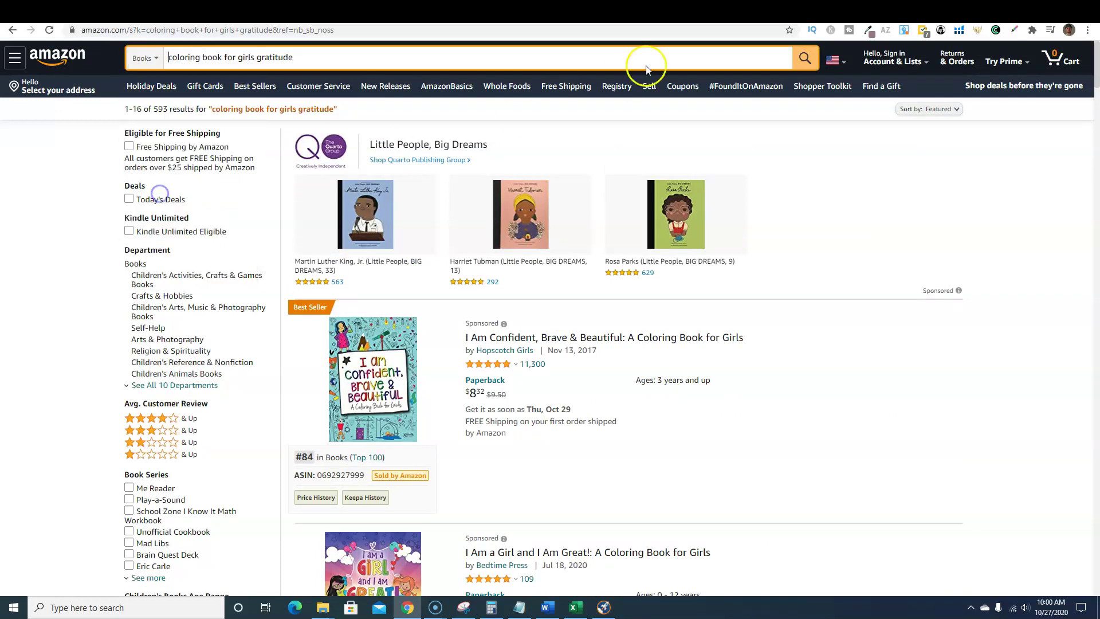
pyautogui.click(806, 60)
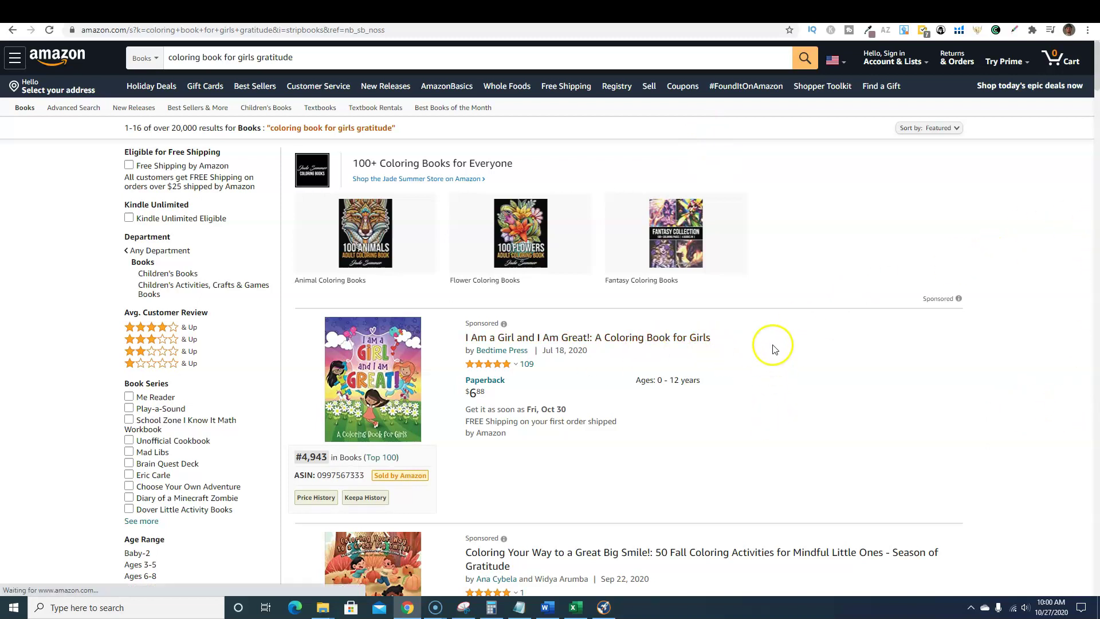
# Review the first page of Books listings and open page 3 of the search results.
pyautogui.scroll(-5, 650, 367)
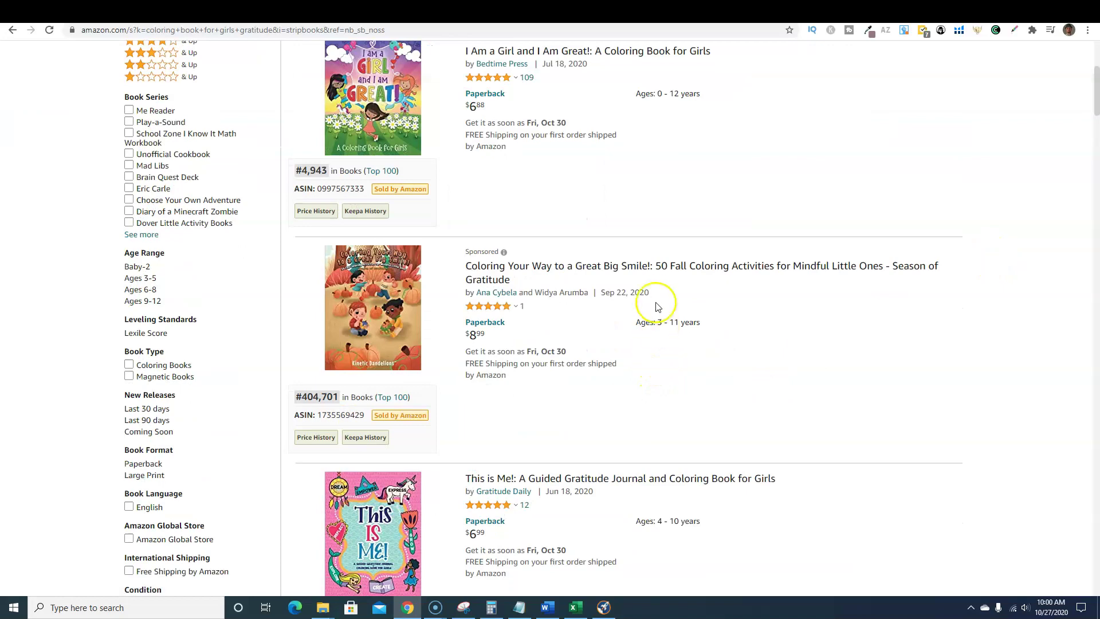
pyautogui.scroll(-20, 658, 325)
pyautogui.scroll(-20, 657, 302)
pyautogui.scroll(-15, 656, 302)
pyautogui.scroll(-10, 656, 301)
pyautogui.click(638, 354)
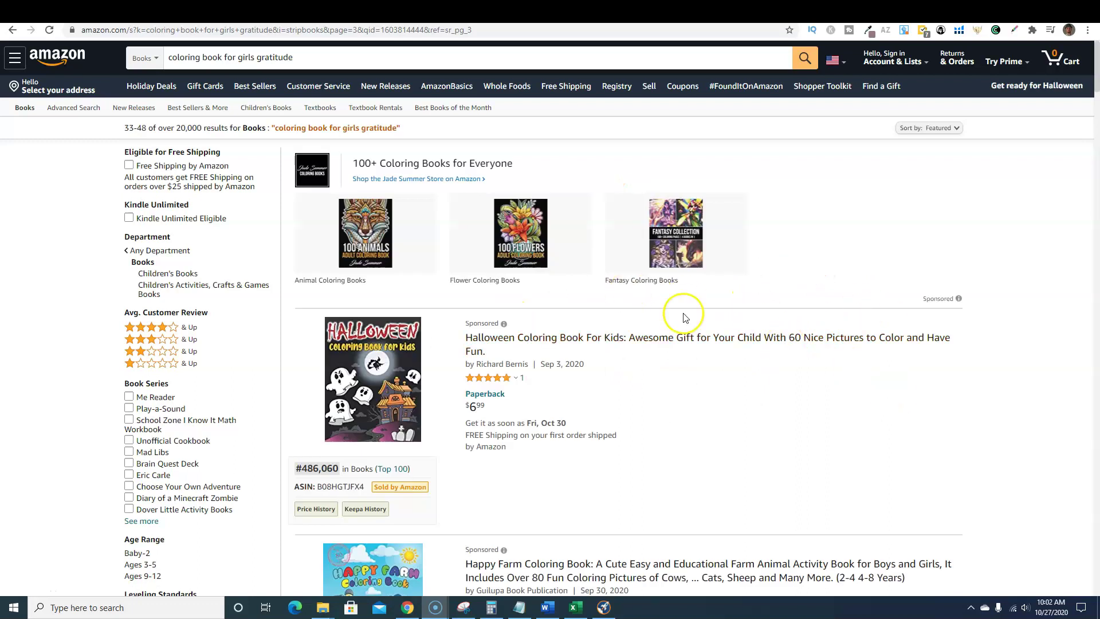
# Examine how closely the titles on results page 3 relate to gratitude coloring books for girls.
pyautogui.scroll(-2, 770, 304)
pyautogui.scroll(-4, 771, 307)
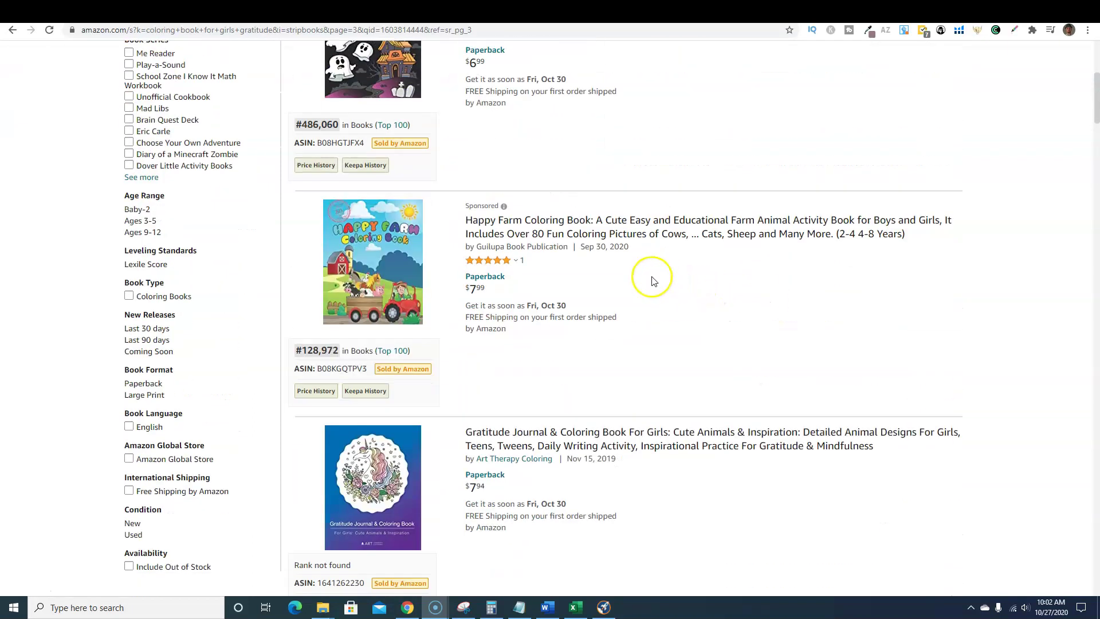
pyautogui.scroll(-2, 653, 287)
pyautogui.scroll(-8, 653, 359)
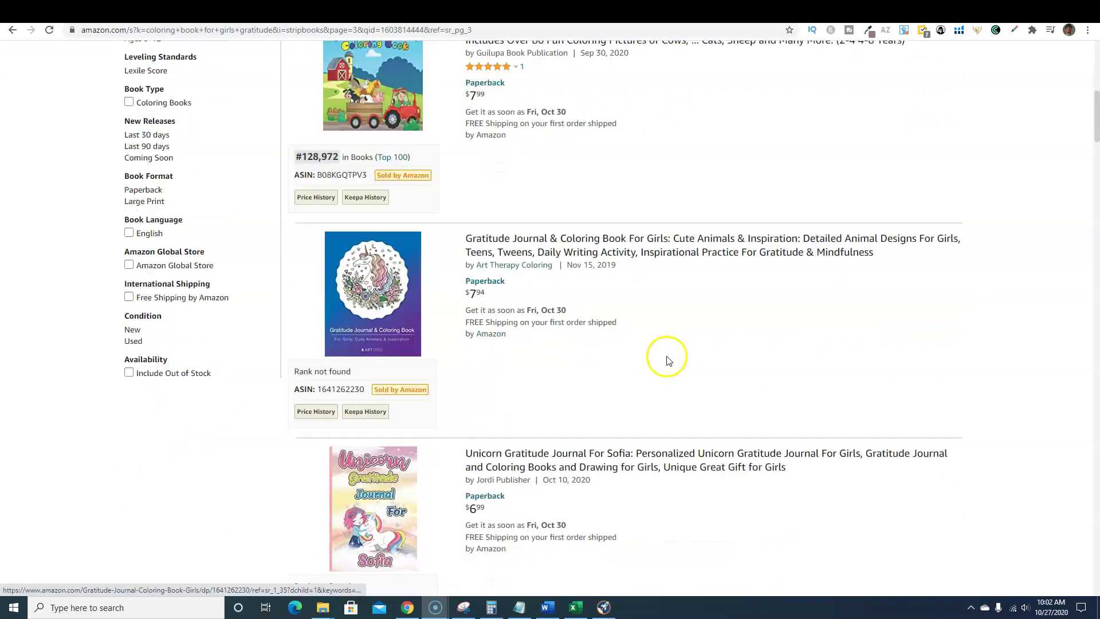
pyautogui.scroll(-20, 590, 321)
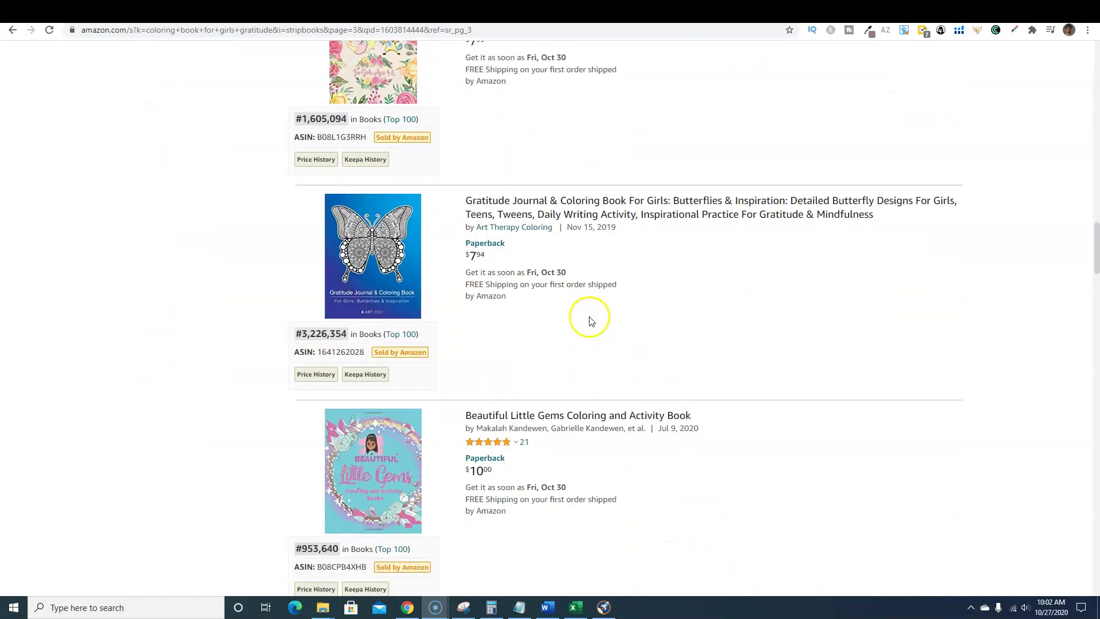
pyautogui.scroll(6, 592, 320)
pyautogui.scroll(-15, 592, 322)
pyautogui.scroll(3, 636, 287)
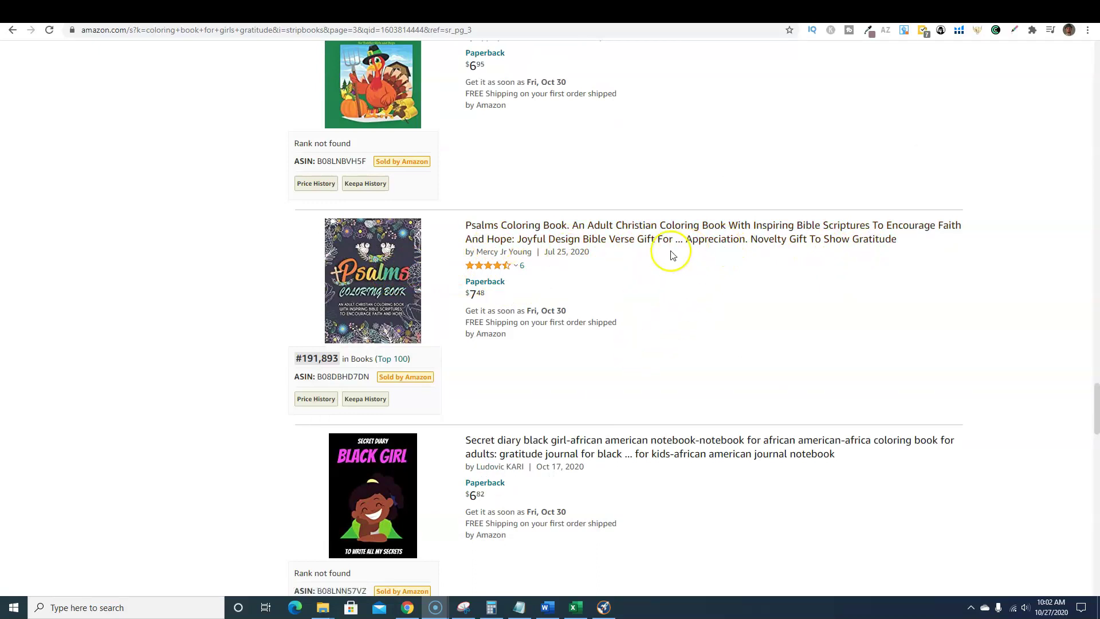
pyautogui.moveTo(1095, 393); pyautogui.dragTo(1096, 69)
pyautogui.scroll(1, 310, 61)
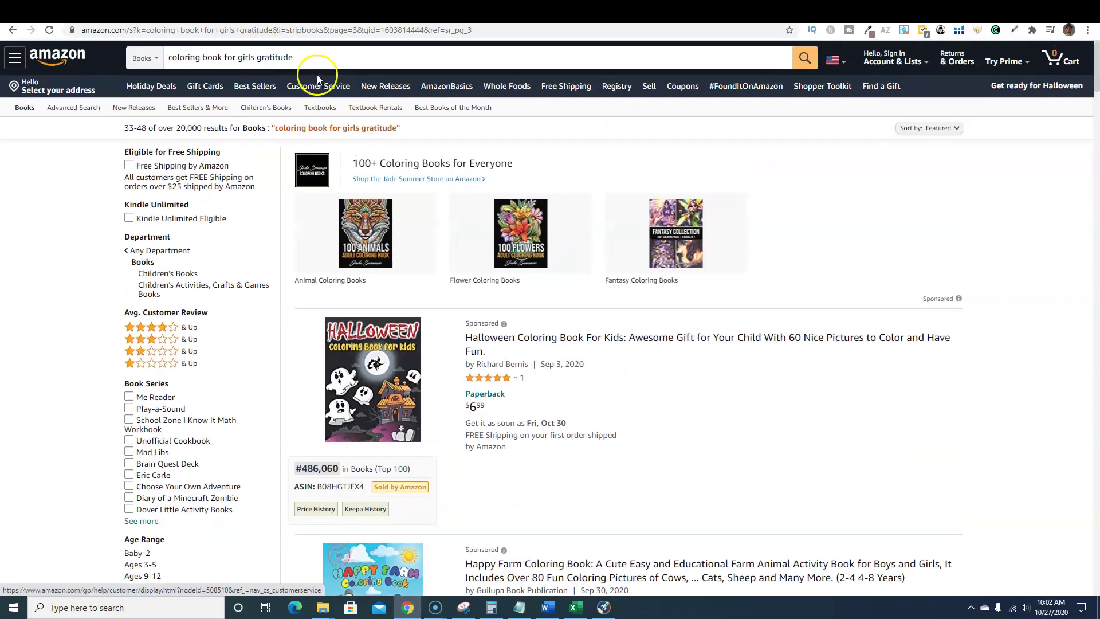
# Find the exact phrase "coloring book for girls gratitude" within results page 3.
pyautogui.moveTo(306, 58); pyautogui.dragTo(175, 58)
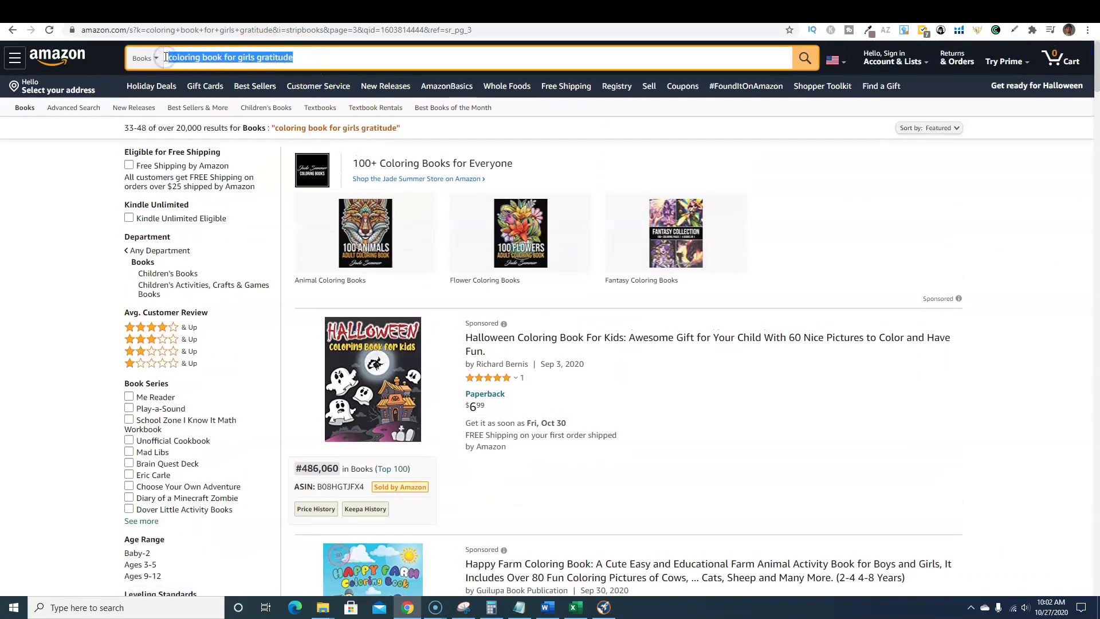
pyautogui.hotkey('ctrl', 'f')
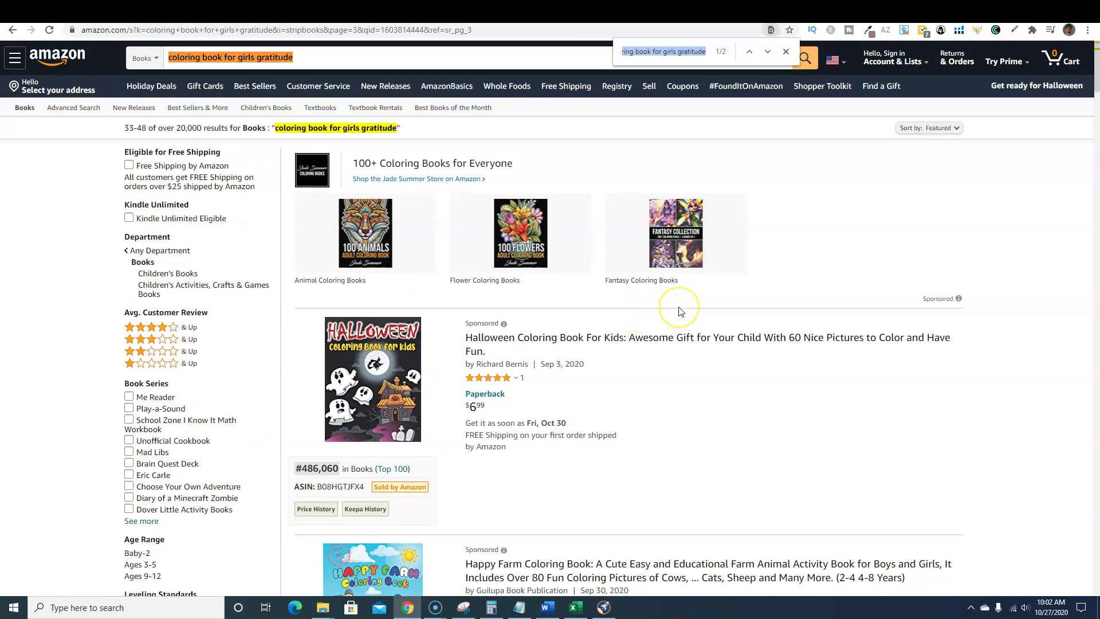
pyautogui.press('Return')
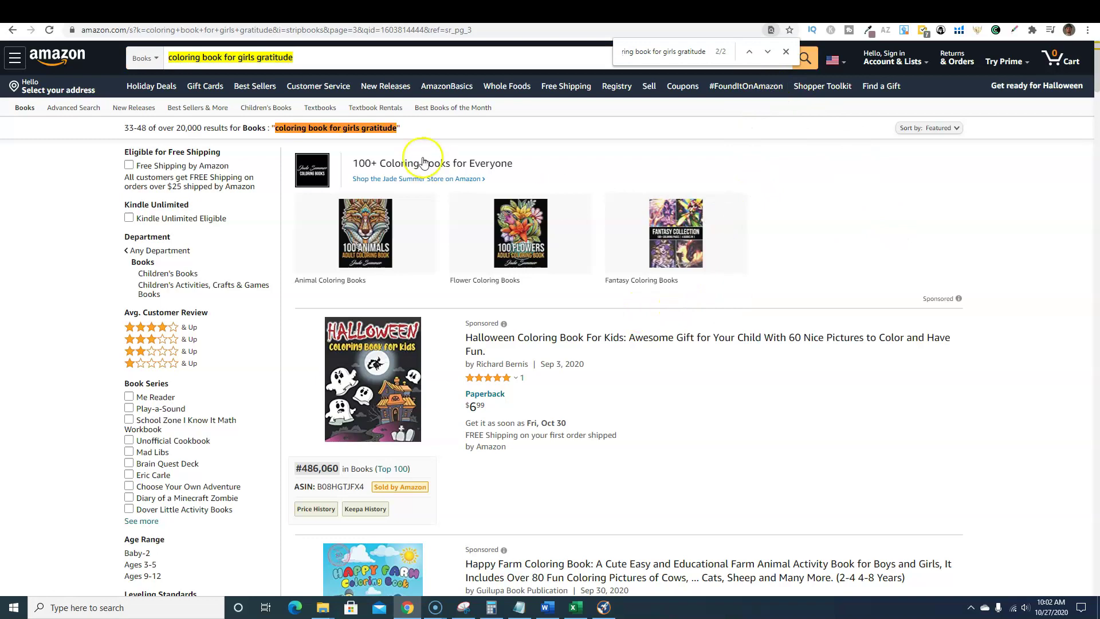
# Check the listing titles on results page 3 for the highlighted exact phrase, and open results page 4.
pyautogui.scroll(-5, 567, 362)
pyautogui.scroll(-20, 567, 362)
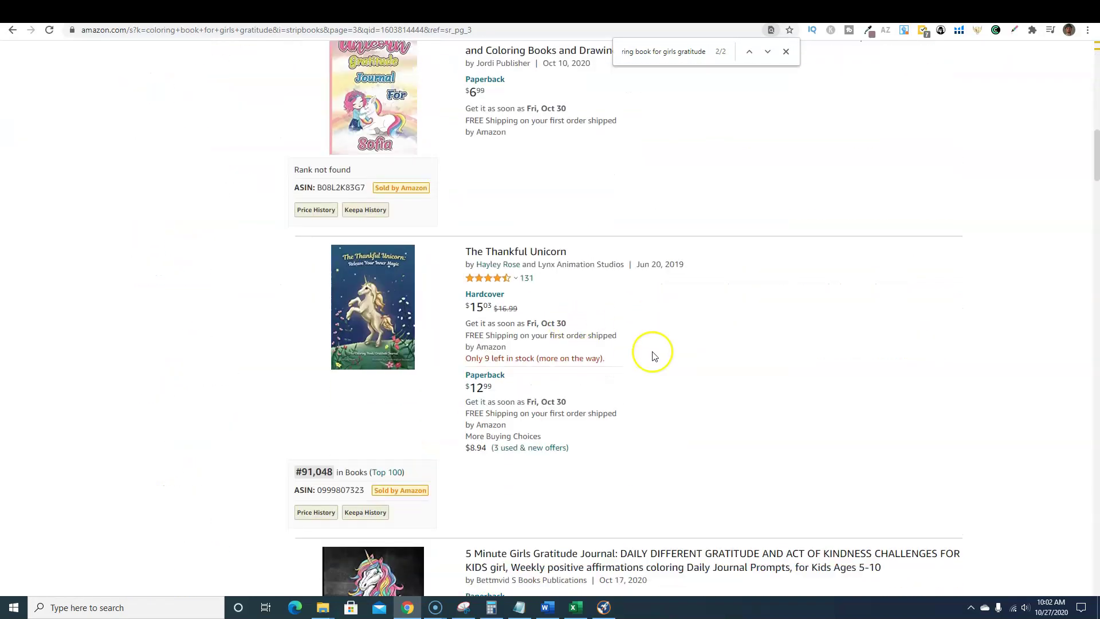
pyautogui.scroll(-15, 655, 359)
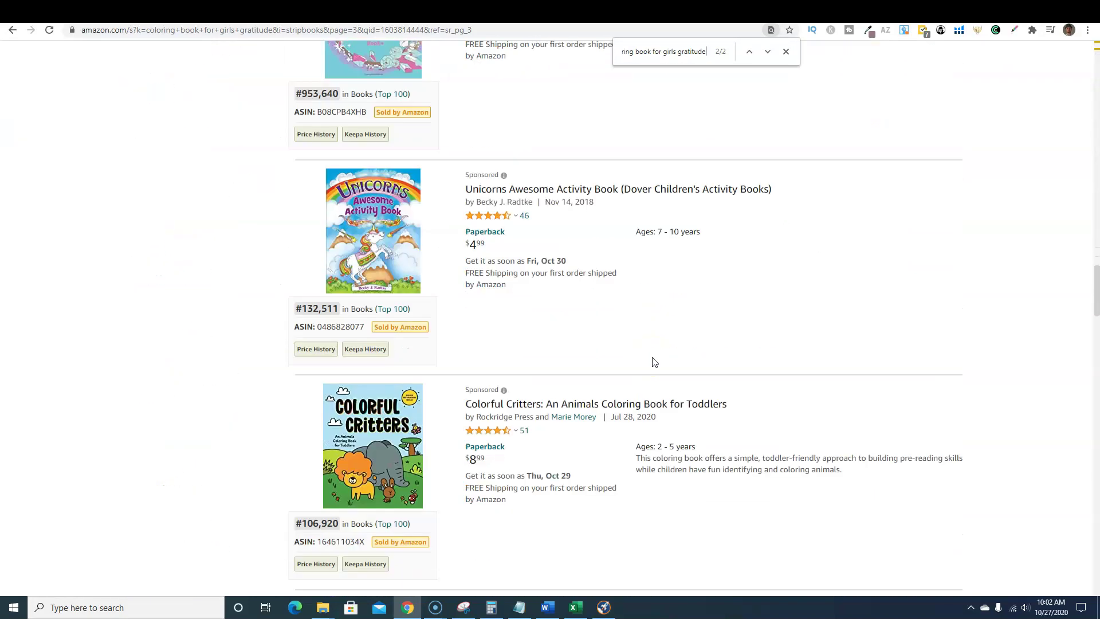
pyautogui.scroll(-20, 721, 342)
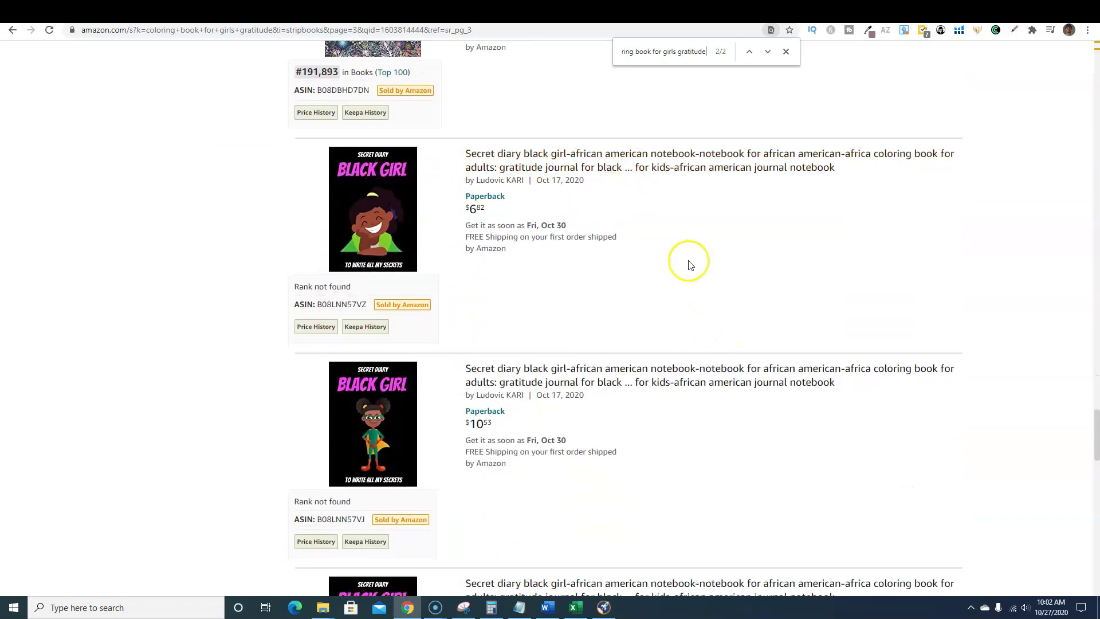
pyautogui.scroll(-5, 636, 413)
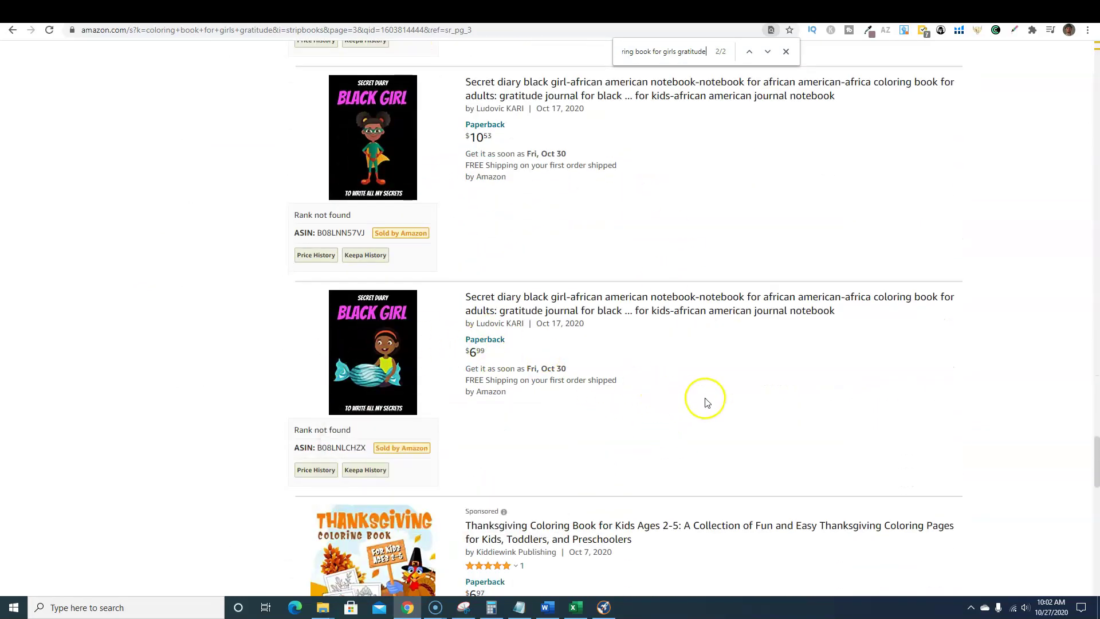
pyautogui.scroll(-4, 699, 395)
pyautogui.moveTo(378, 363)
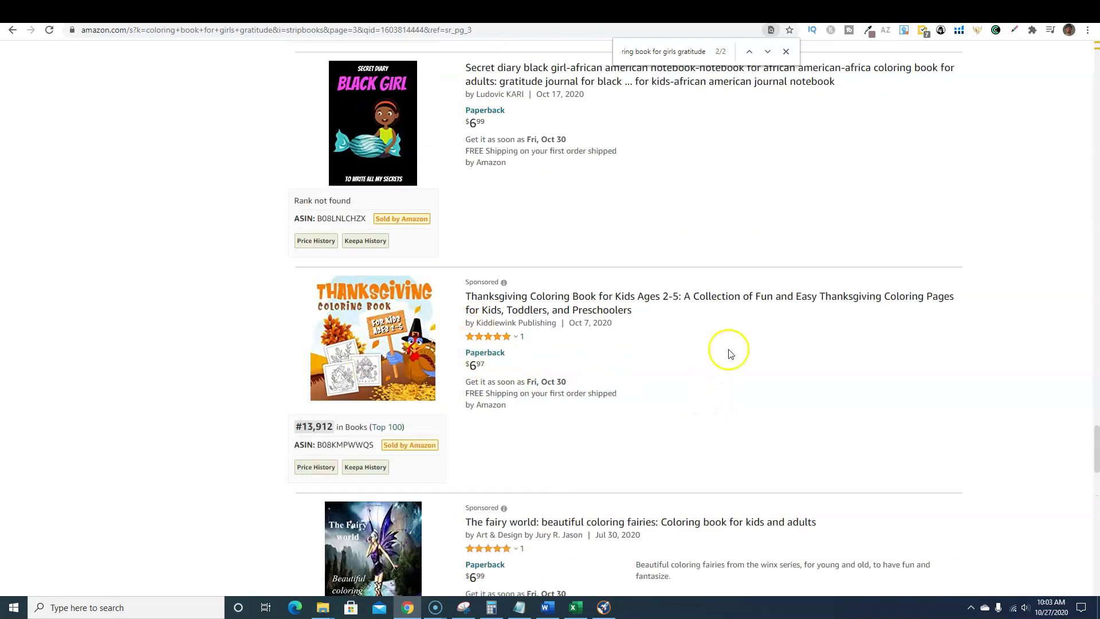
pyautogui.scroll(-4, 633, 351)
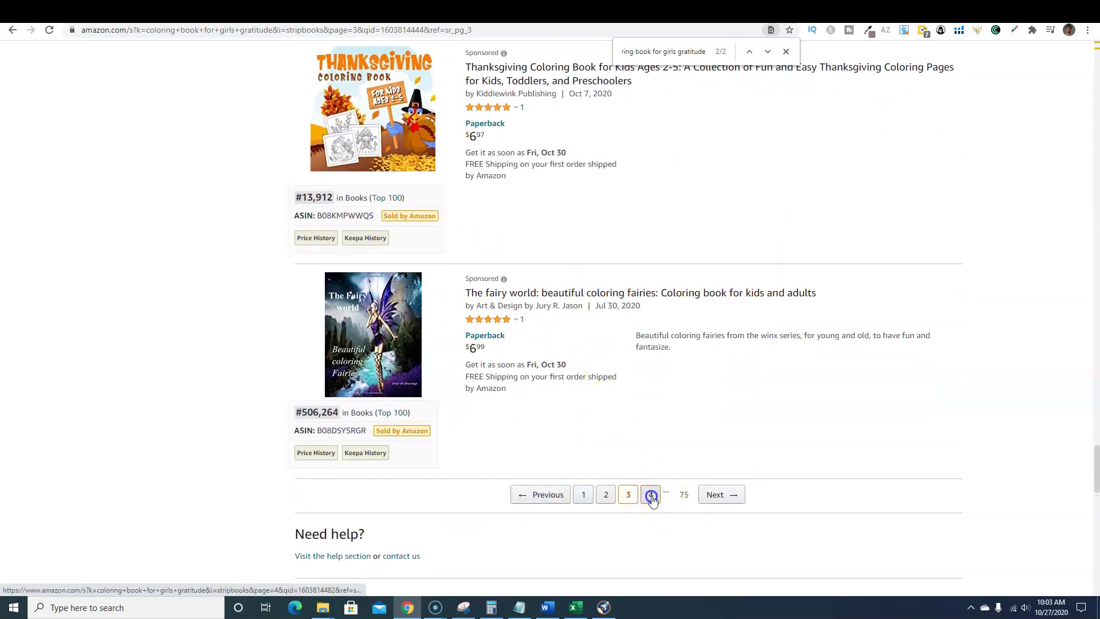
pyautogui.click(650, 497)
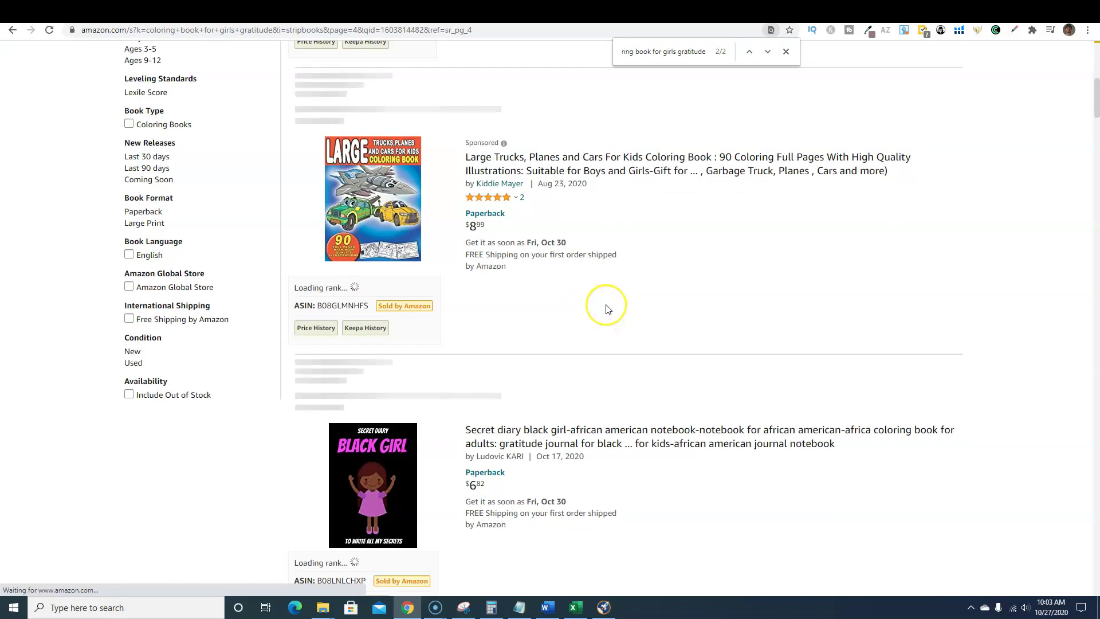
# Examine how closely the book titles on results page 4 relate to gratitude coloring books for girls.
pyautogui.scroll(-10, 624, 320)
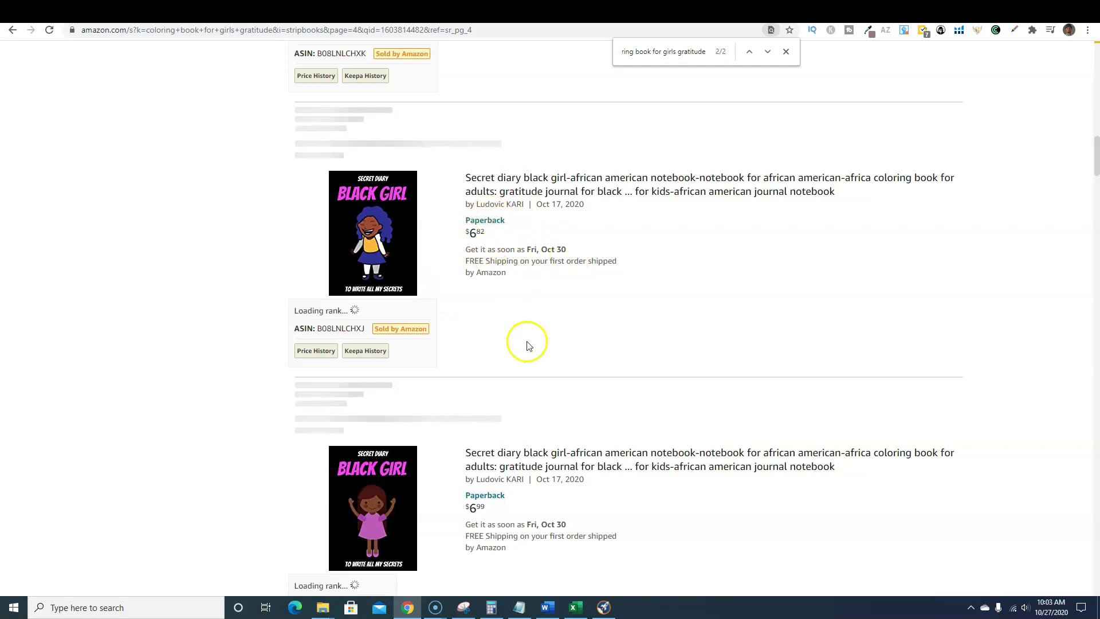
pyautogui.scroll(-6, 524, 467)
pyautogui.scroll(-15, 532, 455)
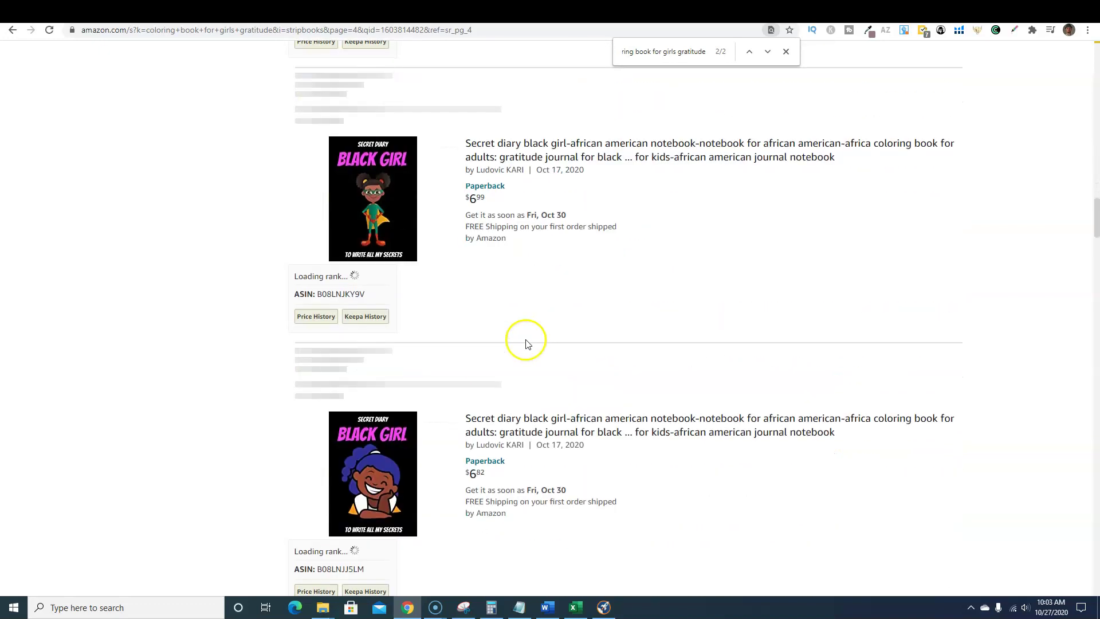
pyautogui.scroll(12, 522, 345)
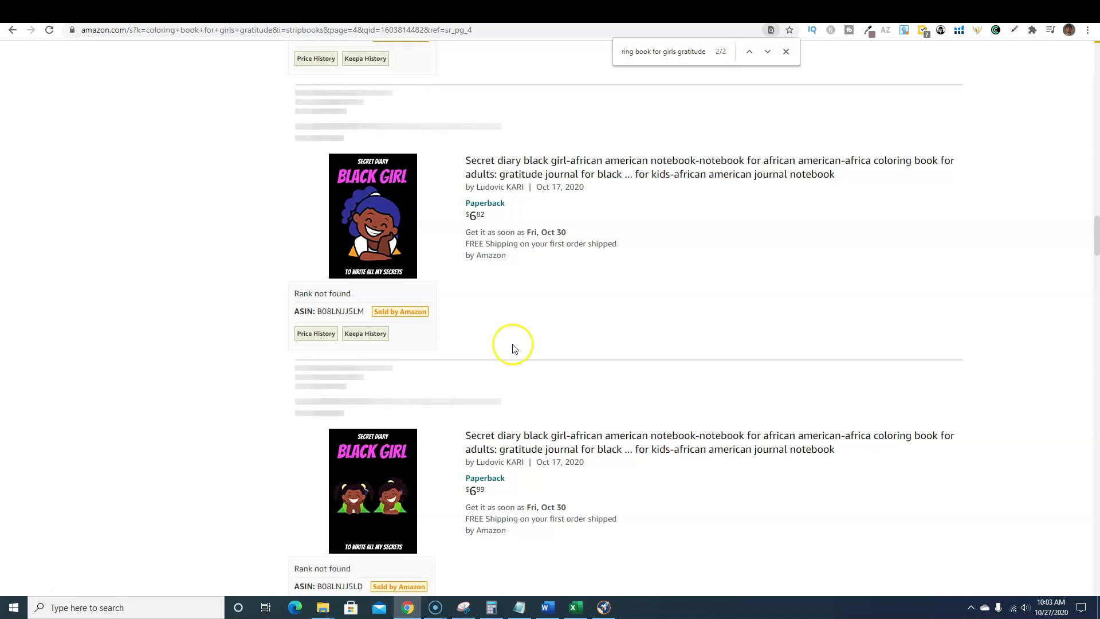
pyautogui.scroll(-3, 523, 361)
pyautogui.scroll(-20, 523, 361)
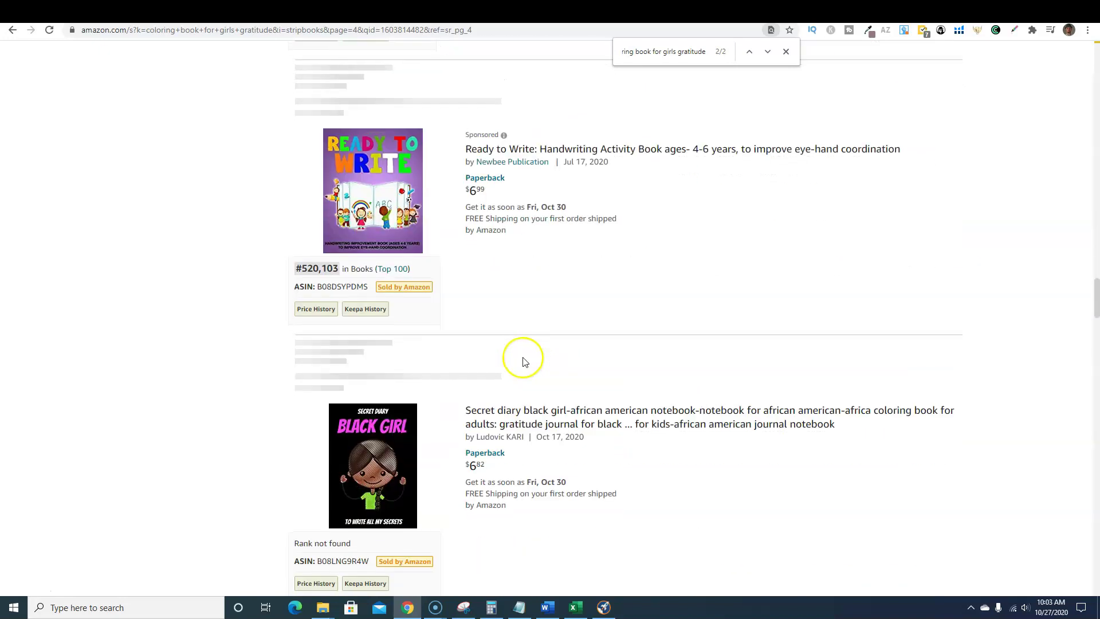
pyautogui.scroll(3, 527, 365)
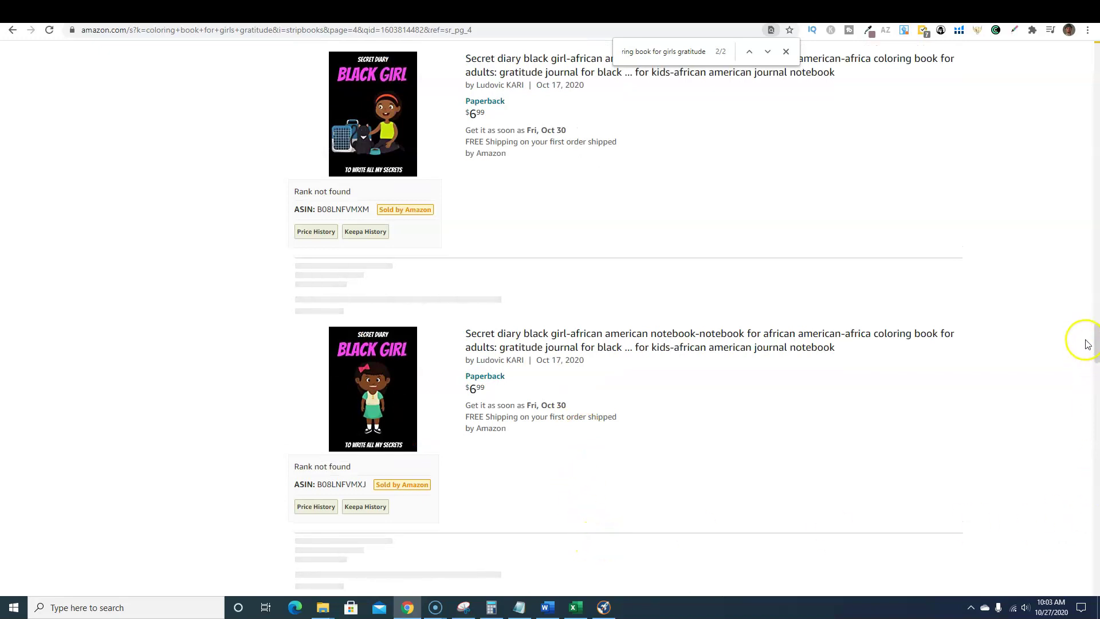
# Close the page text search and rerun the Books search for "coloring book for girls gratitude" to return to the first results page.
pyautogui.moveTo(1087, 344); pyautogui.dragTo(1087, 45)
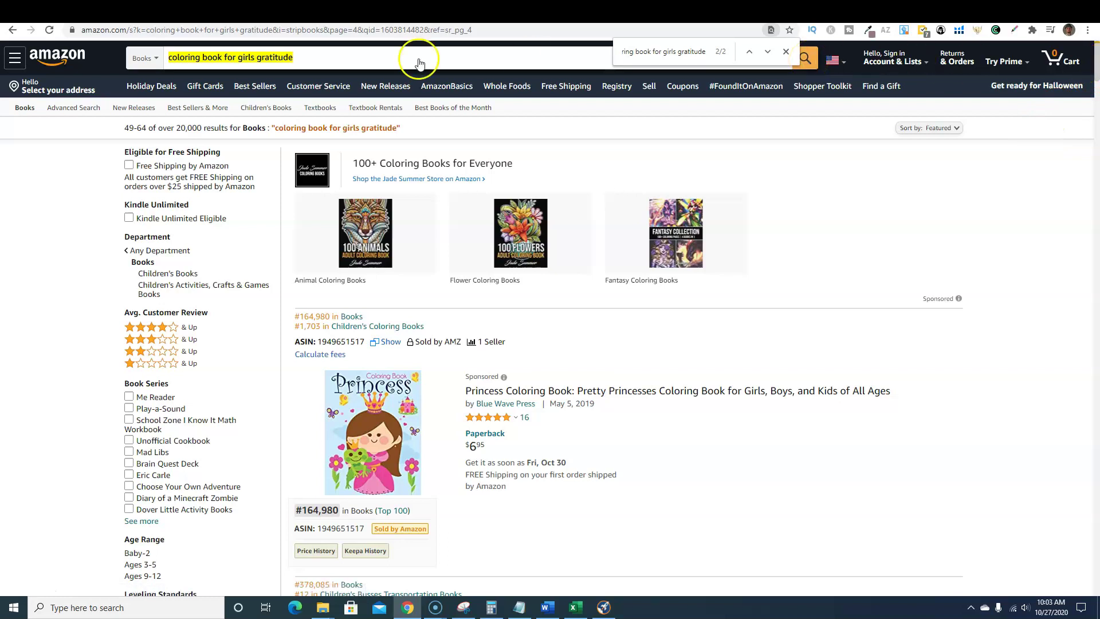
pyautogui.click(156, 58)
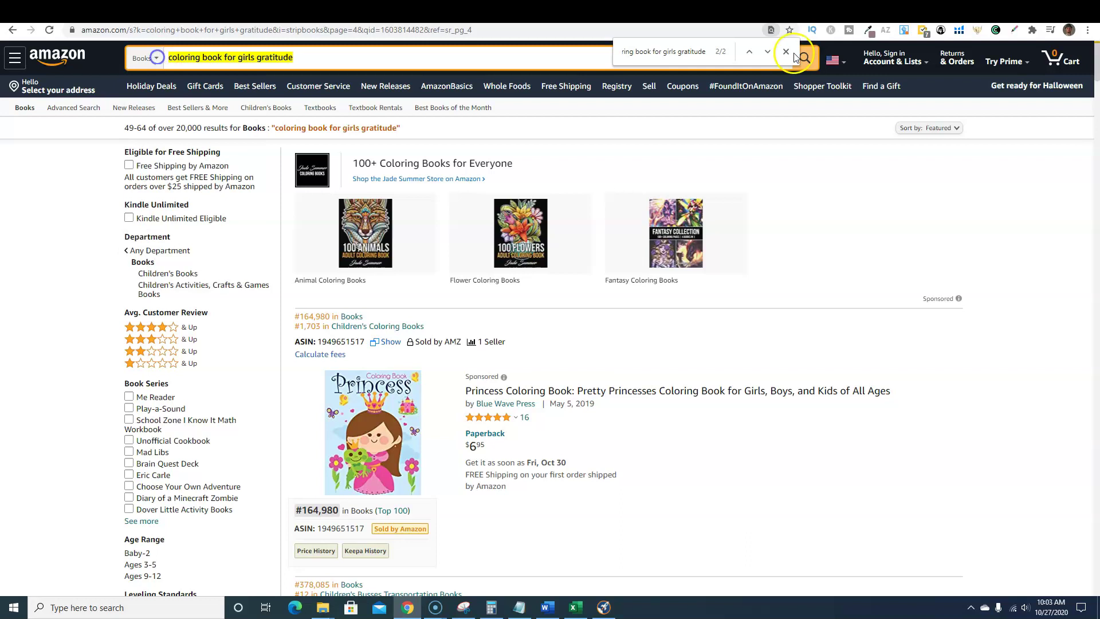
pyautogui.click(786, 51)
pyautogui.click(804, 58)
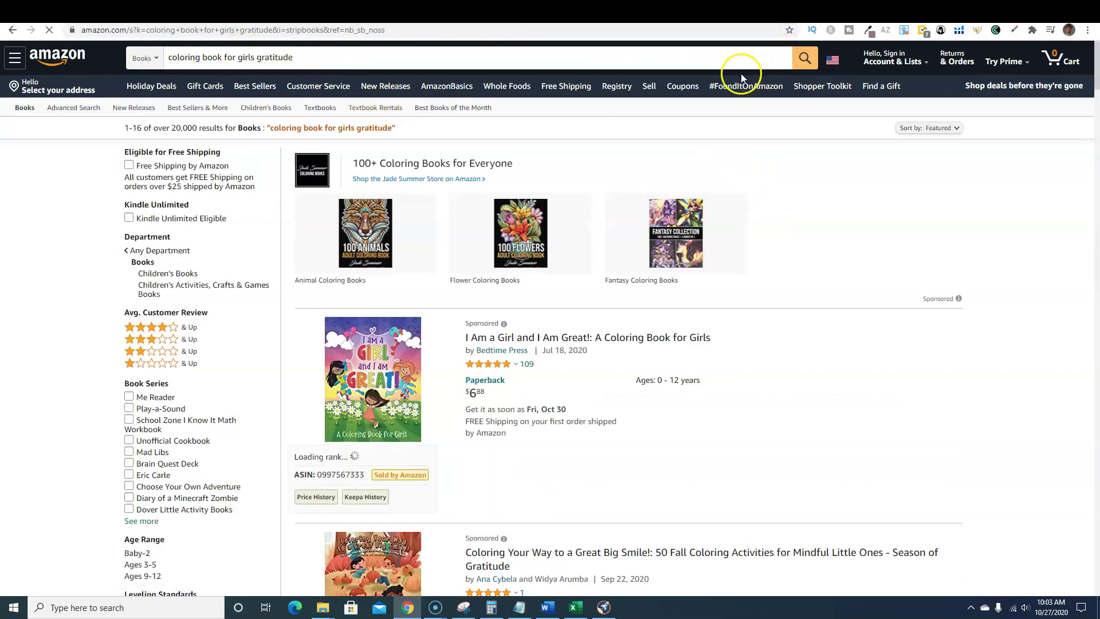
# Find the exact phrase "coloring book for girls gratitude" on the first results page and check the listing titles for it.
pyautogui.hotkey('ctrl', 'f')
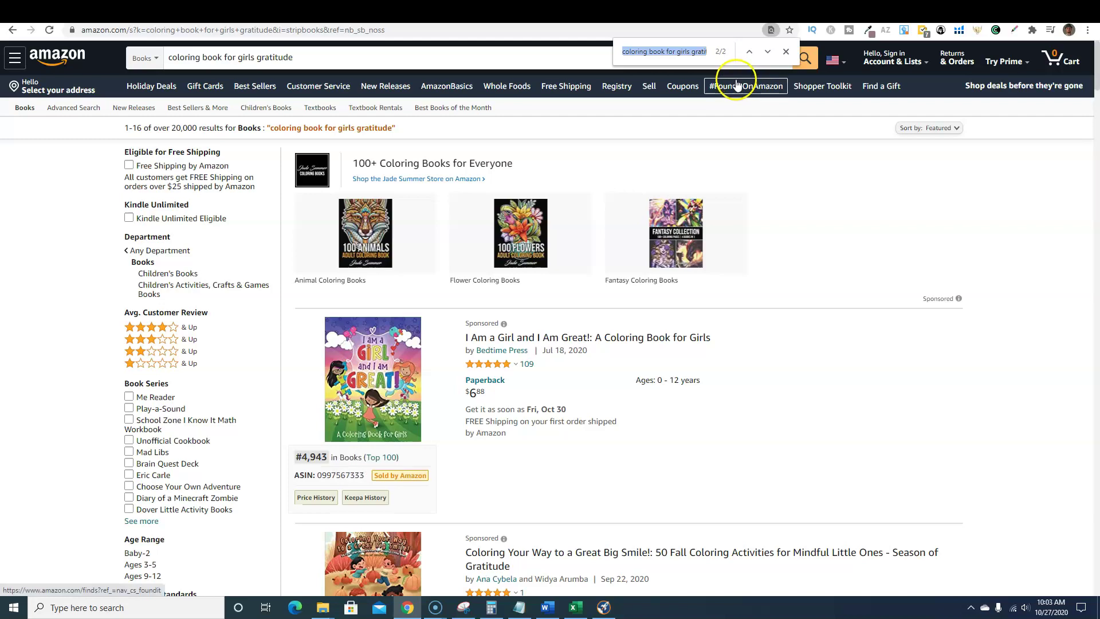
pyautogui.scroll(-20, 727, 75)
pyautogui.scroll(-10, 688, 210)
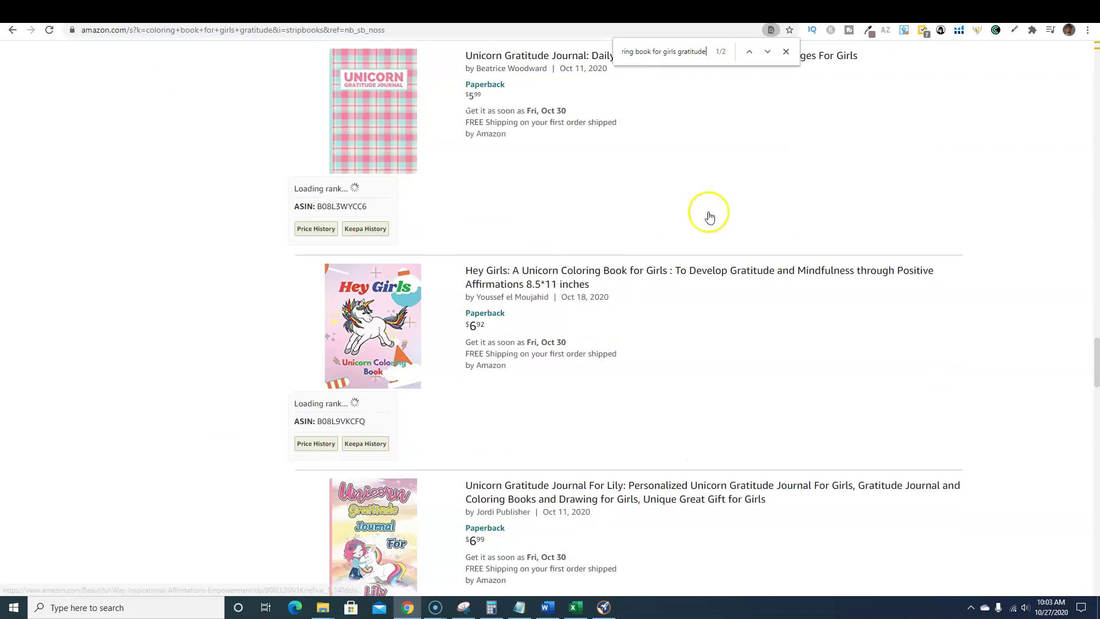
pyautogui.scroll(-3, 710, 217)
pyautogui.moveTo(1094, 401); pyautogui.dragTo(1048, 18)
pyautogui.click(294, 57)
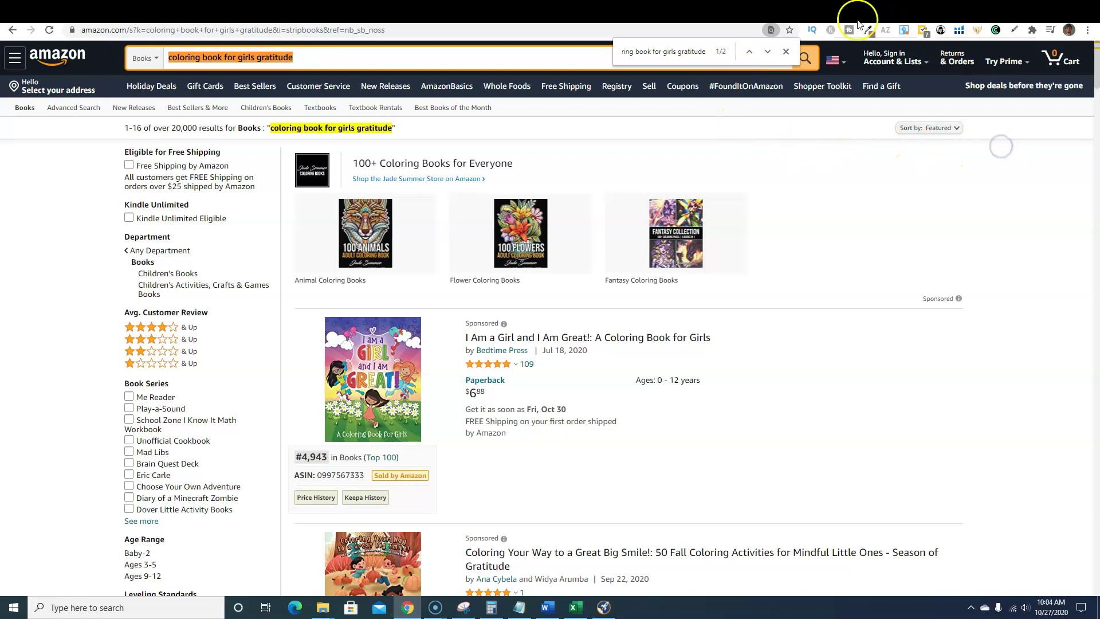
# Run KDSPY on the search results and review its keyword results and keyword analysis.
pyautogui.click(786, 52)
pyautogui.click(940, 30)
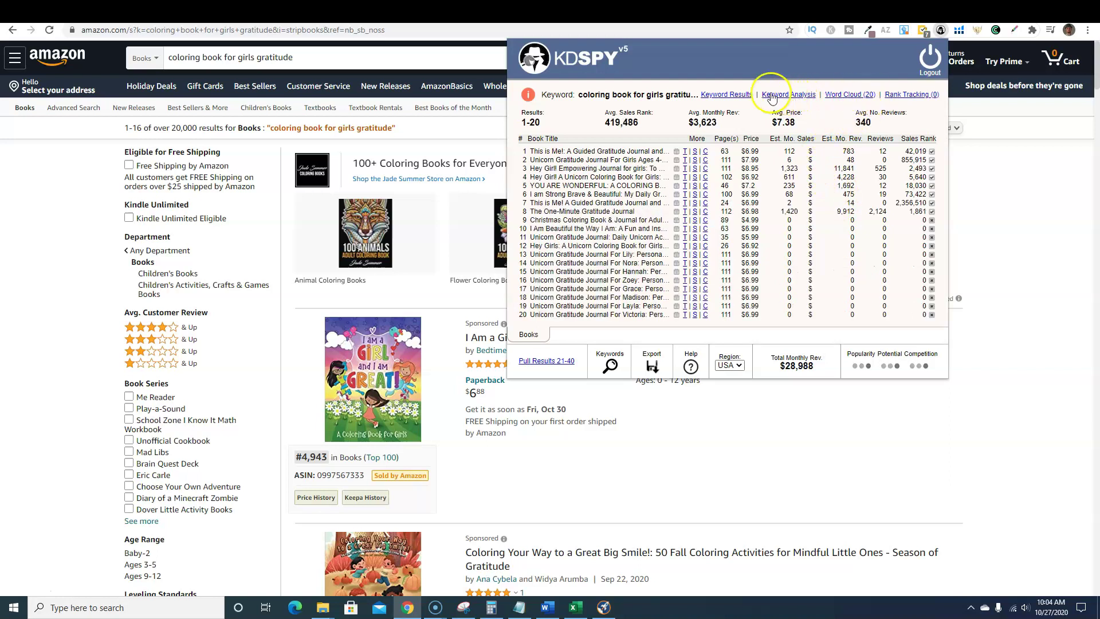
pyautogui.moveTo(602, 124); pyautogui.dragTo(628, 124)
pyautogui.click(648, 127)
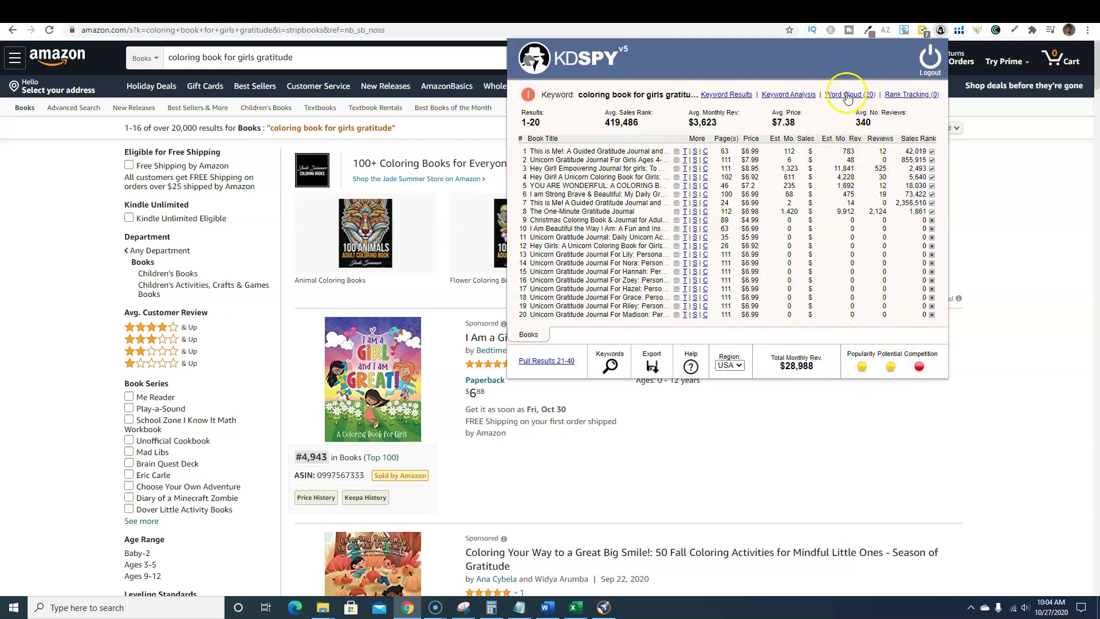
pyautogui.click(784, 94)
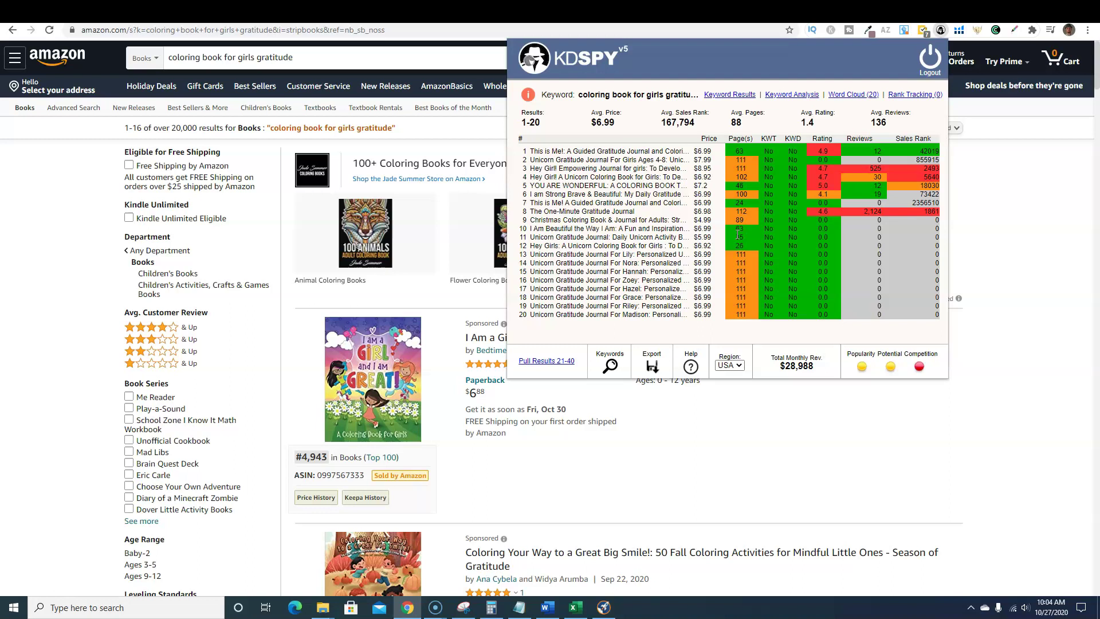
pyautogui.click(1069, 234)
# Examine the most used title words in KDSPY's word cloud, including journal, unicorn and girls, and close KDSPY.
pyautogui.click(847, 96)
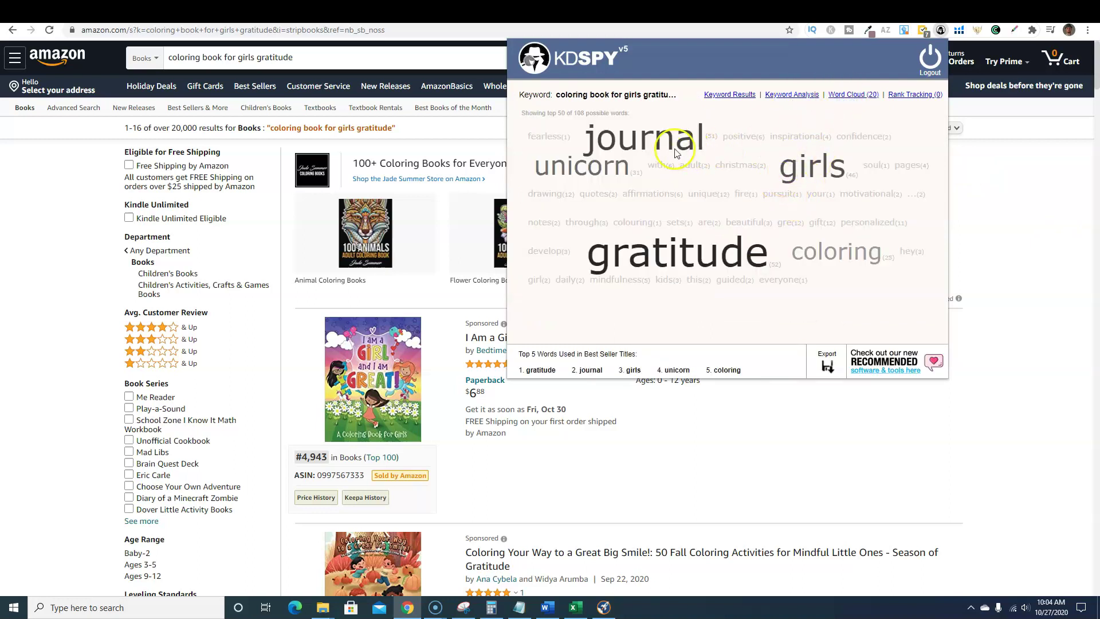
pyautogui.moveTo(584, 141); pyautogui.dragTo(703, 139)
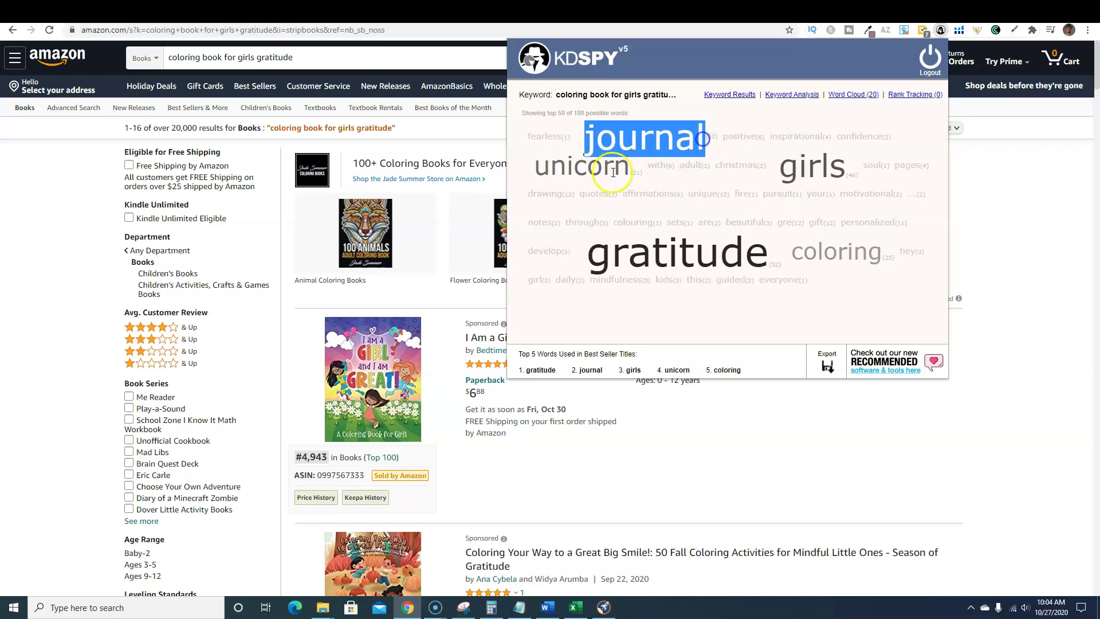
pyautogui.moveTo(534, 168)
pyautogui.mouseDown()
pyautogui.moveTo(567, 168)
pyautogui.moveTo(532, 169)
pyautogui.mouseUp()
pyautogui.moveTo(716, 139); pyautogui.dragTo(584, 138)
pyautogui.moveTo(849, 171); pyautogui.dragTo(763, 170)
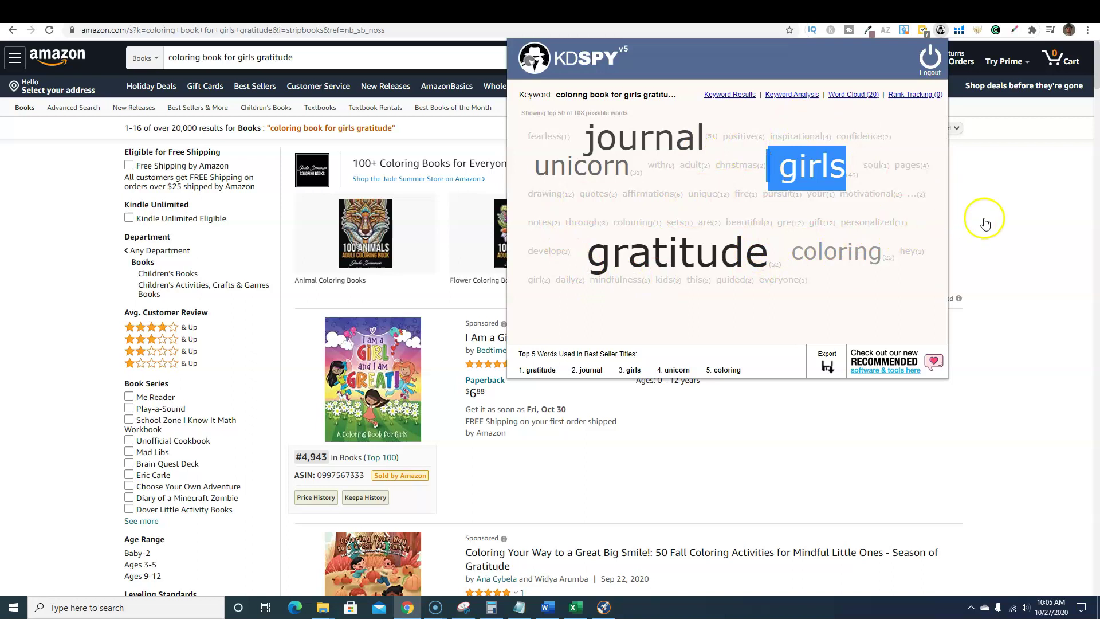
pyautogui.click(1005, 208)
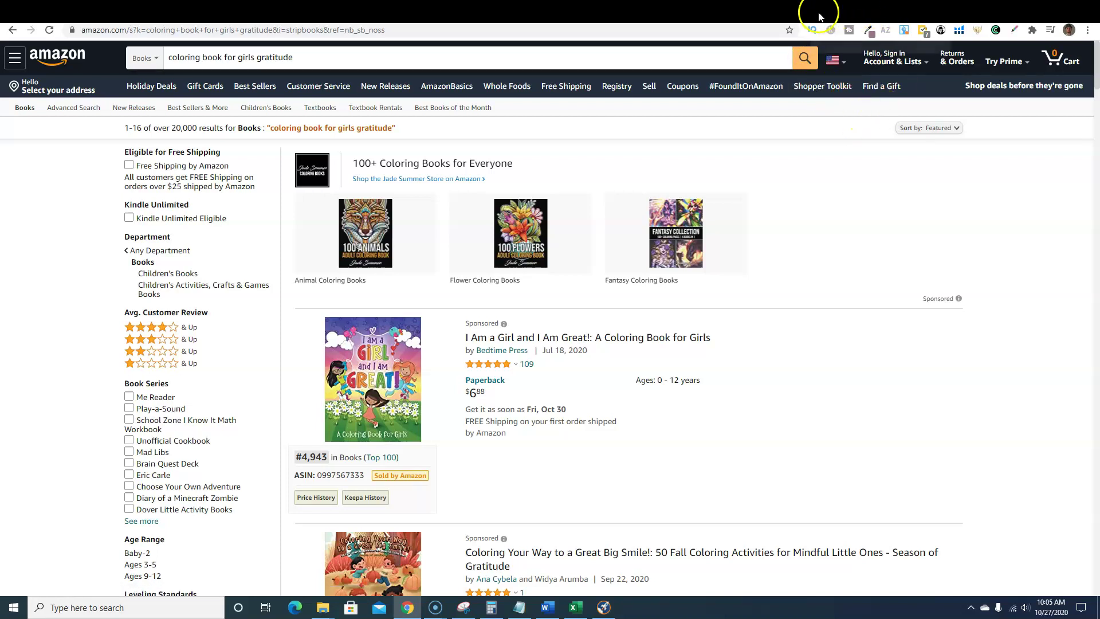
# Search Google for "girls gratitude quotes" in a new browser tab.
pyautogui.click(985, 14)
pyautogui.click(321, 30)
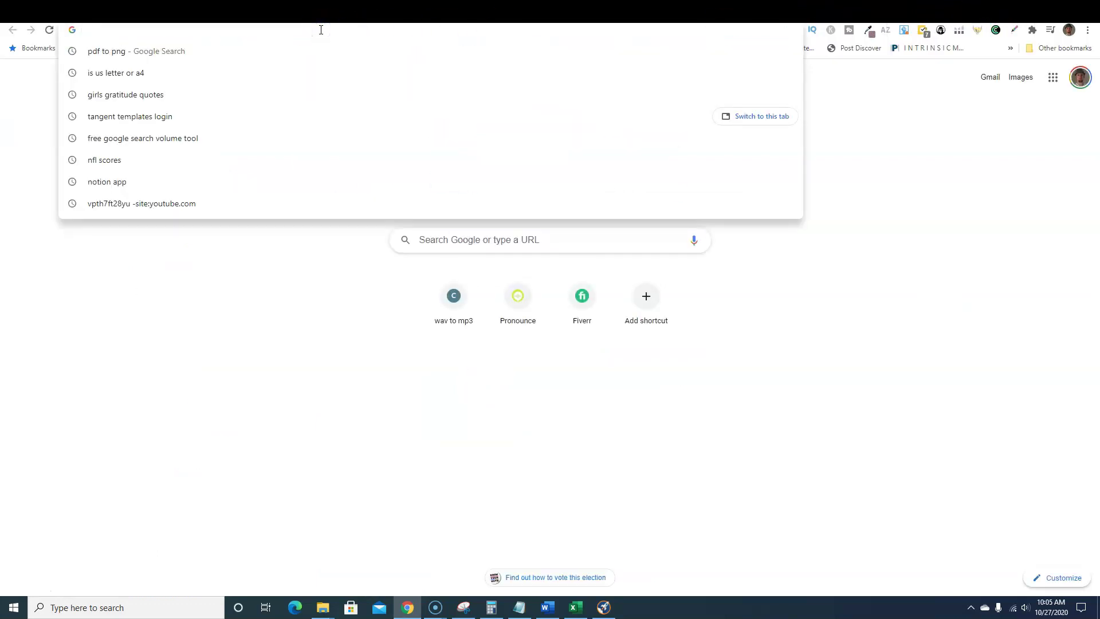
pyautogui.write('girls')
pyautogui.press('Down')
pyautogui.press('Down')
pyautogui.press('Return')
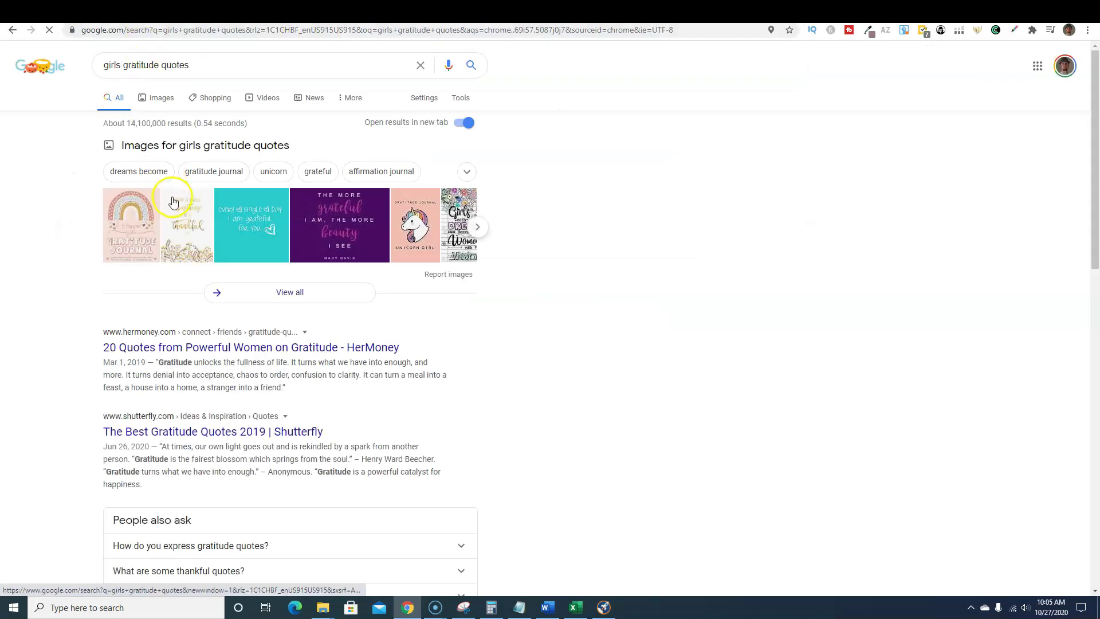
# Open the Pinterest result "400+ Best Gratitude Quotes images" and look through the quotes on the board.
pyautogui.scroll(-1, 271, 299)
pyautogui.scroll(-7, 270, 299)
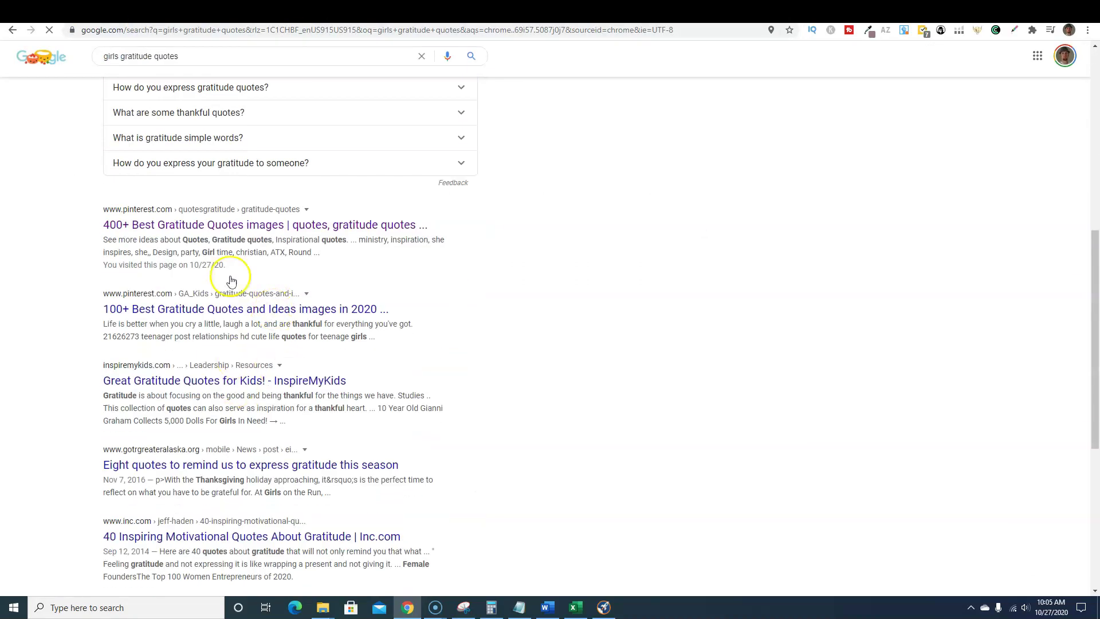
pyautogui.click(179, 226)
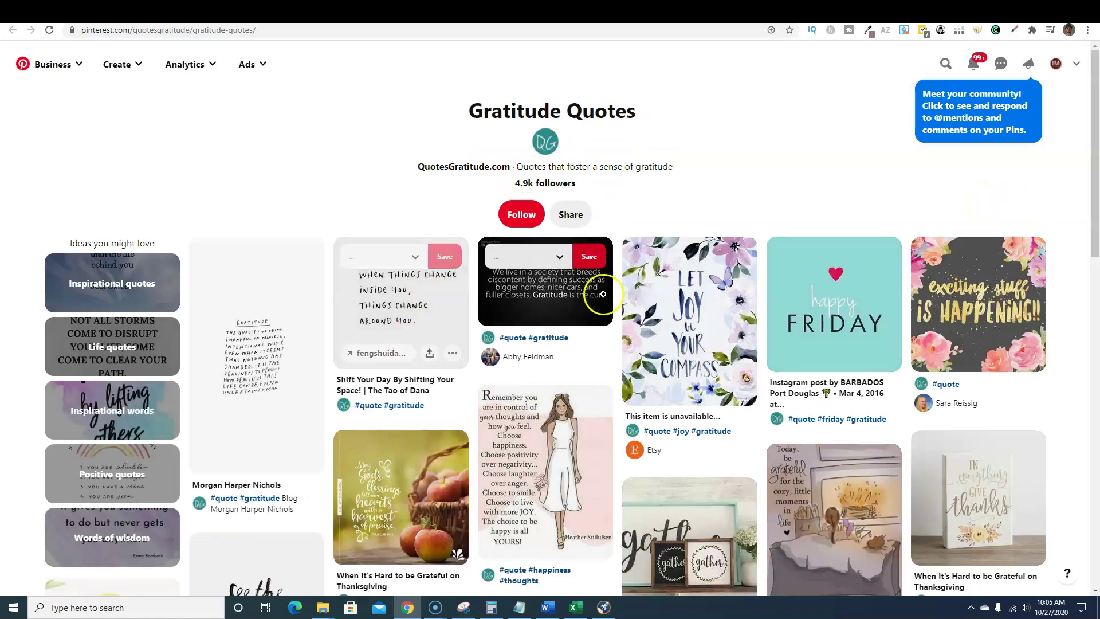
pyautogui.scroll(-2, 623, 434)
pyautogui.scroll(-3, 623, 434)
pyautogui.scroll(5, 623, 433)
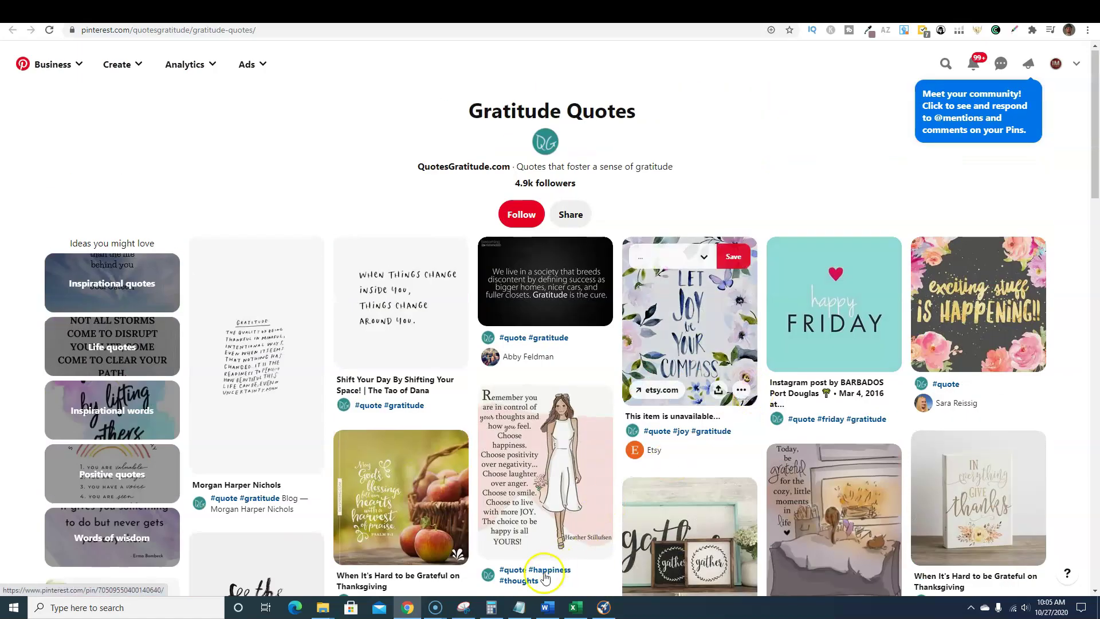
# Switch to the Notepad quote list, remove the stray "pe" below "See the good.", and return to the Pinterest board.
pyautogui.click(519, 608)
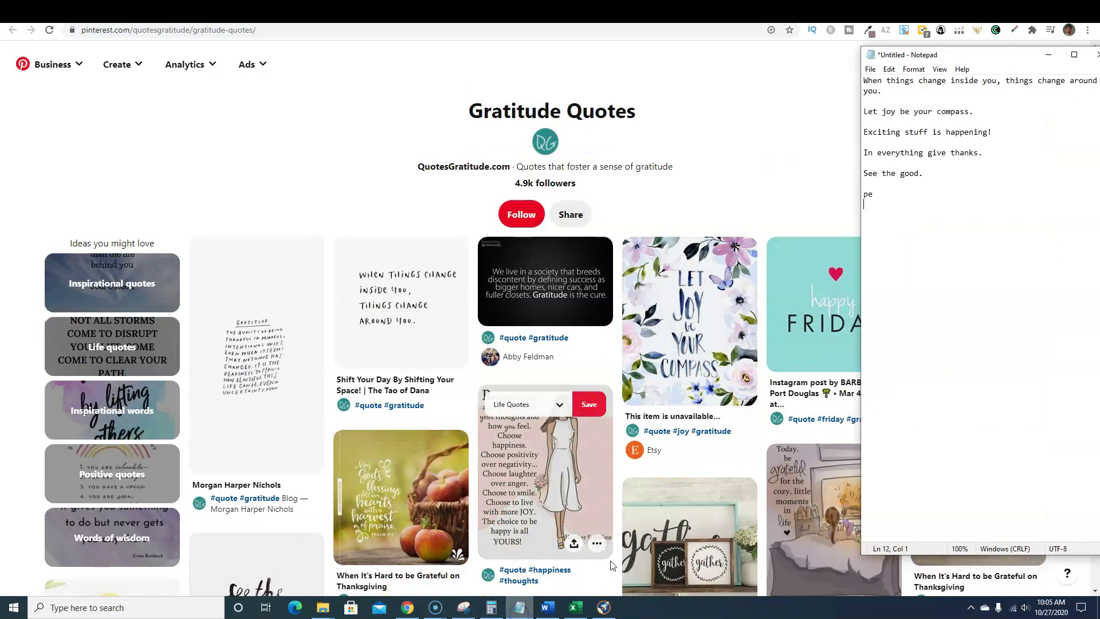
pyautogui.press('Delete')
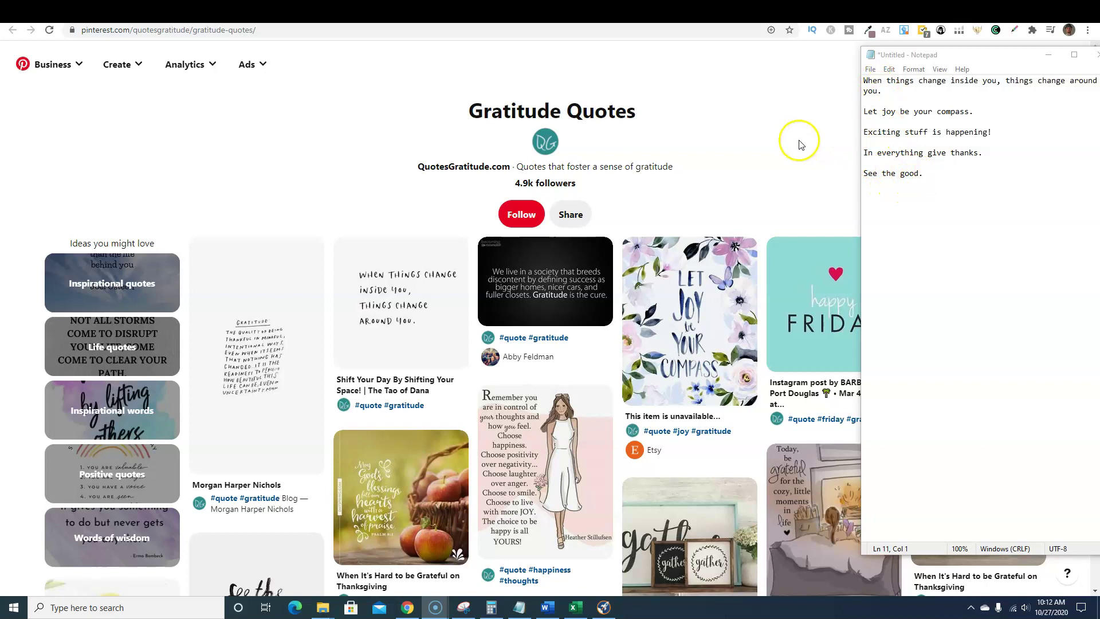
pyautogui.click(800, 141)
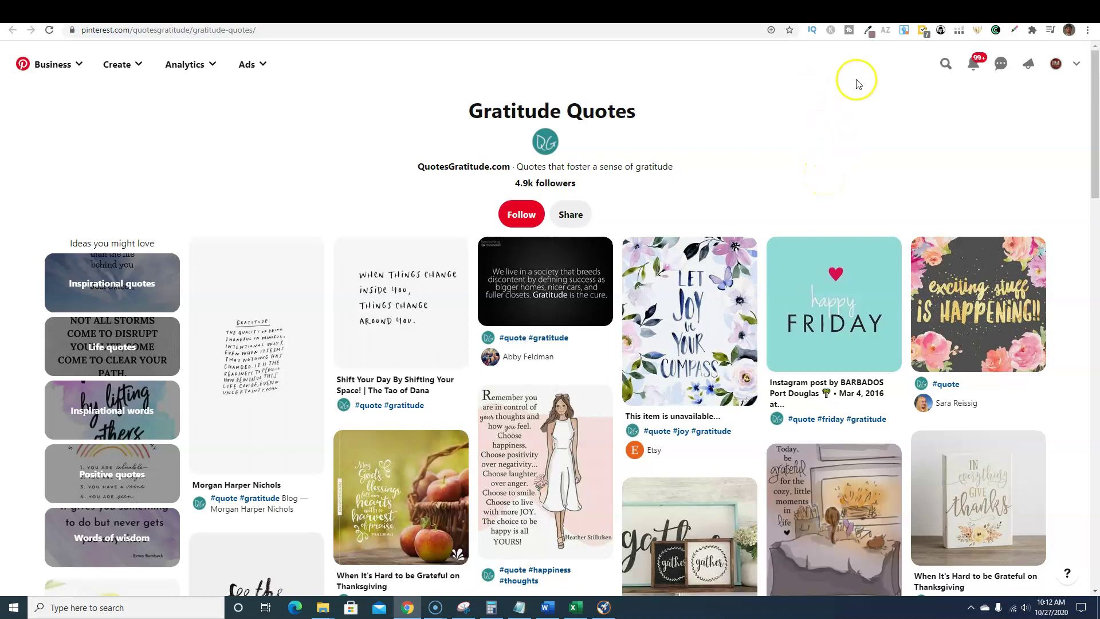
# Switch to Tangent Templates, look through the interior templates, and open the Prompts collection under Dynamic Templates.
pyautogui.click(727, 9)
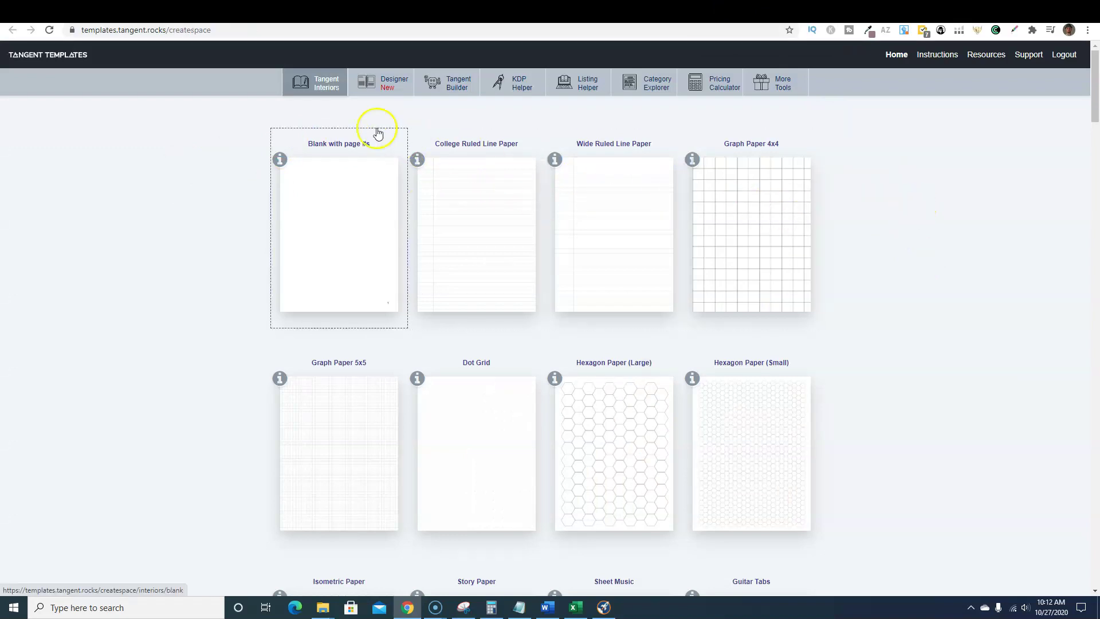
pyautogui.moveTo(1095, 84); pyautogui.dragTo(1076, 322)
pyautogui.click(393, 311)
pyautogui.click(347, 181)
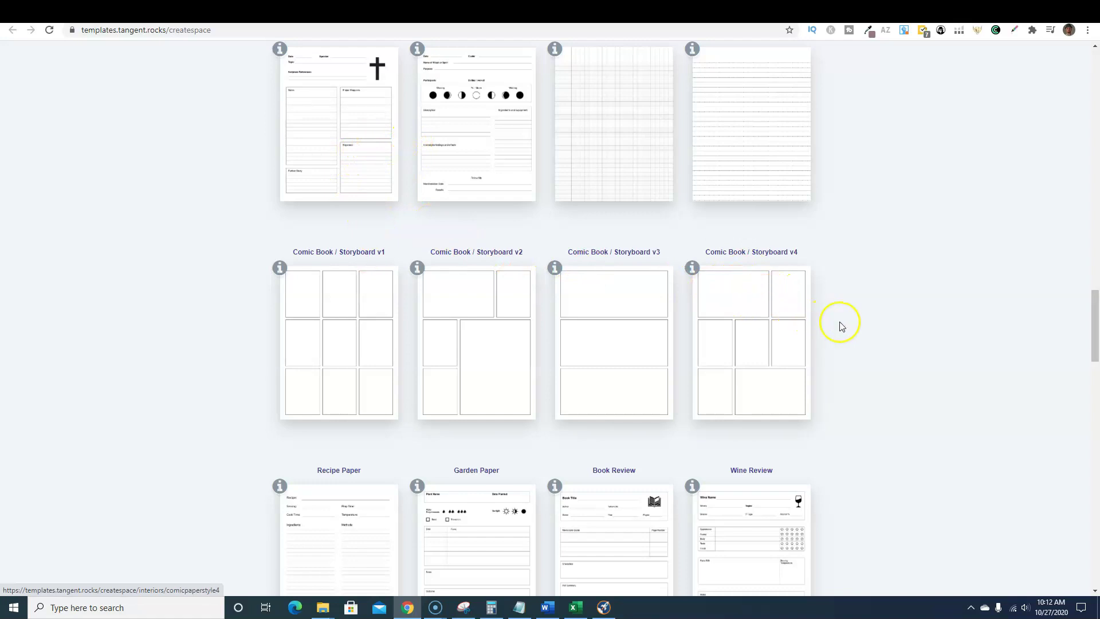
pyautogui.scroll(-10, 860, 329)
pyautogui.scroll(-14, 862, 332)
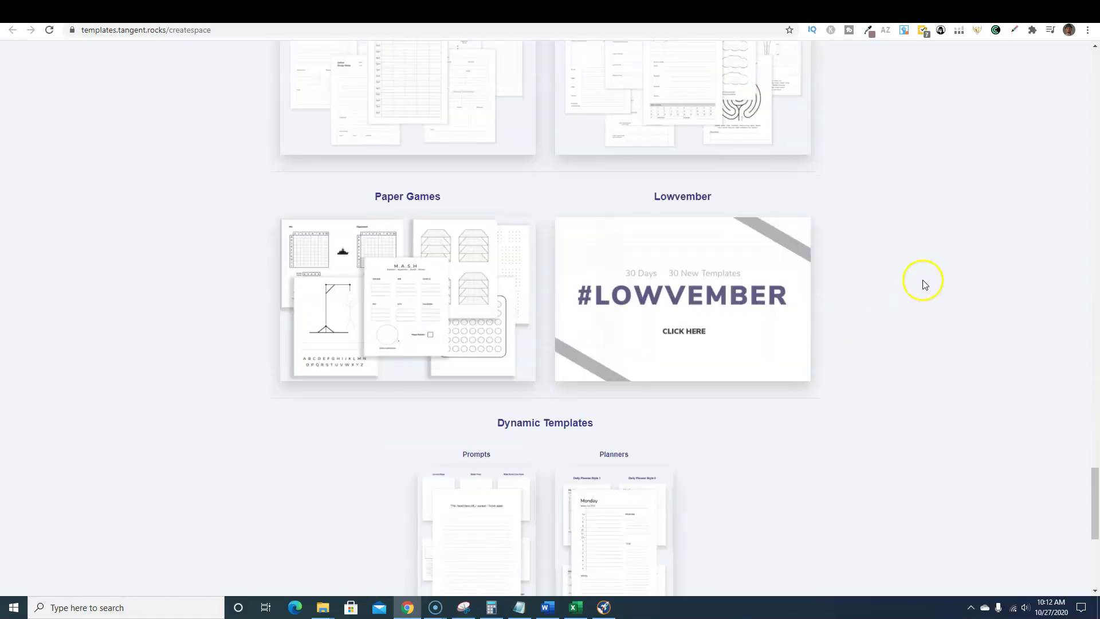
pyautogui.scroll(-6, 920, 275)
pyautogui.scroll(3, 745, 249)
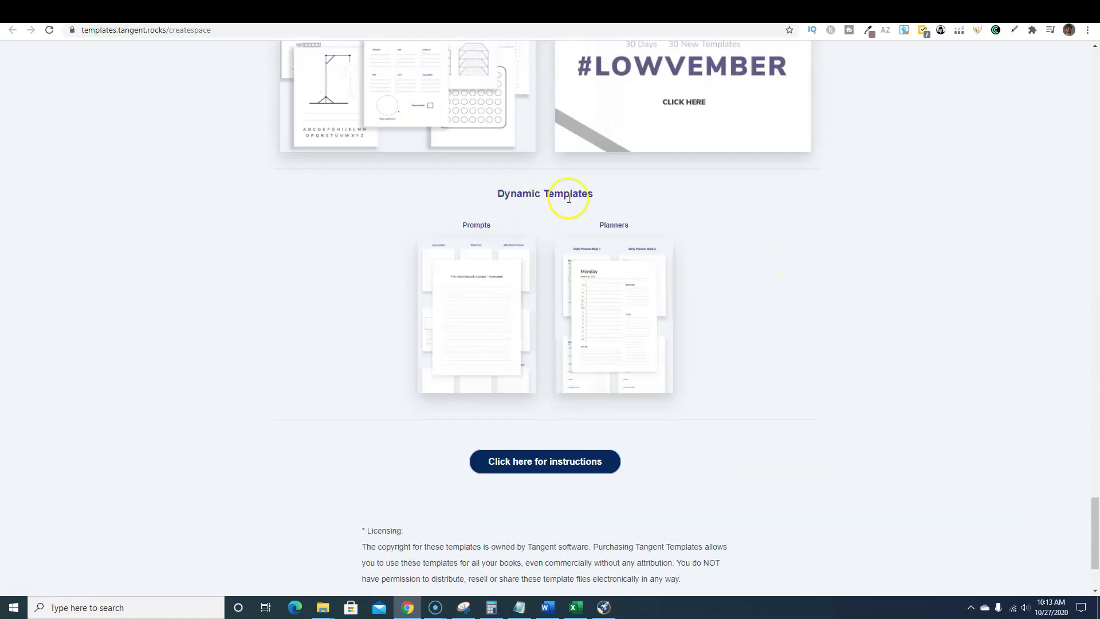
pyautogui.click(493, 313)
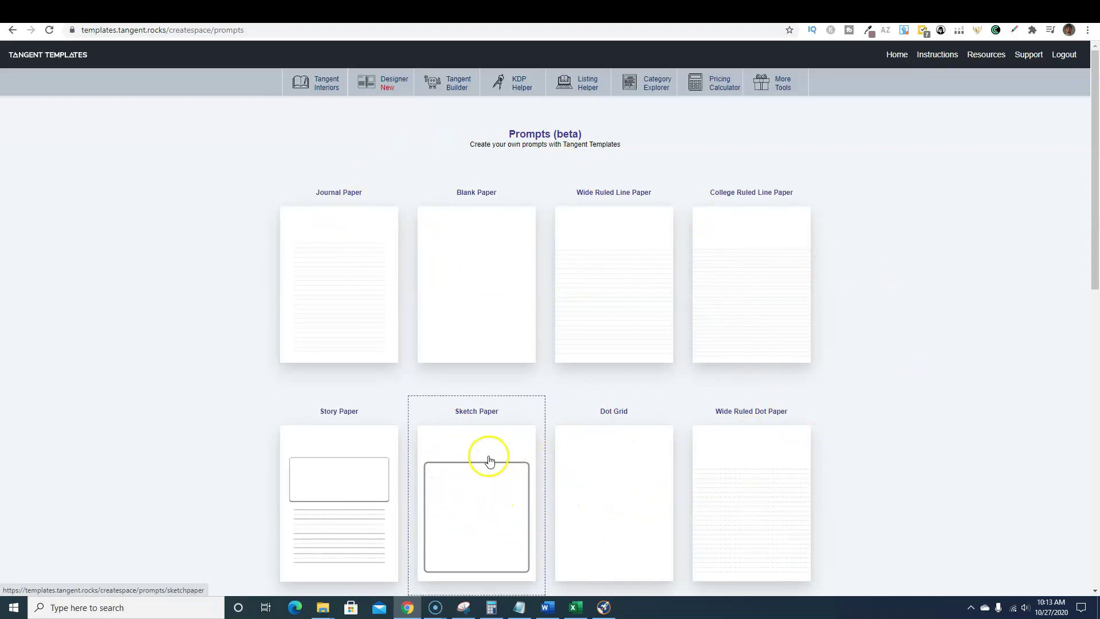
# Open the Blank Paper prompt template and set its font to Comic Sans MS.
pyautogui.click(464, 280)
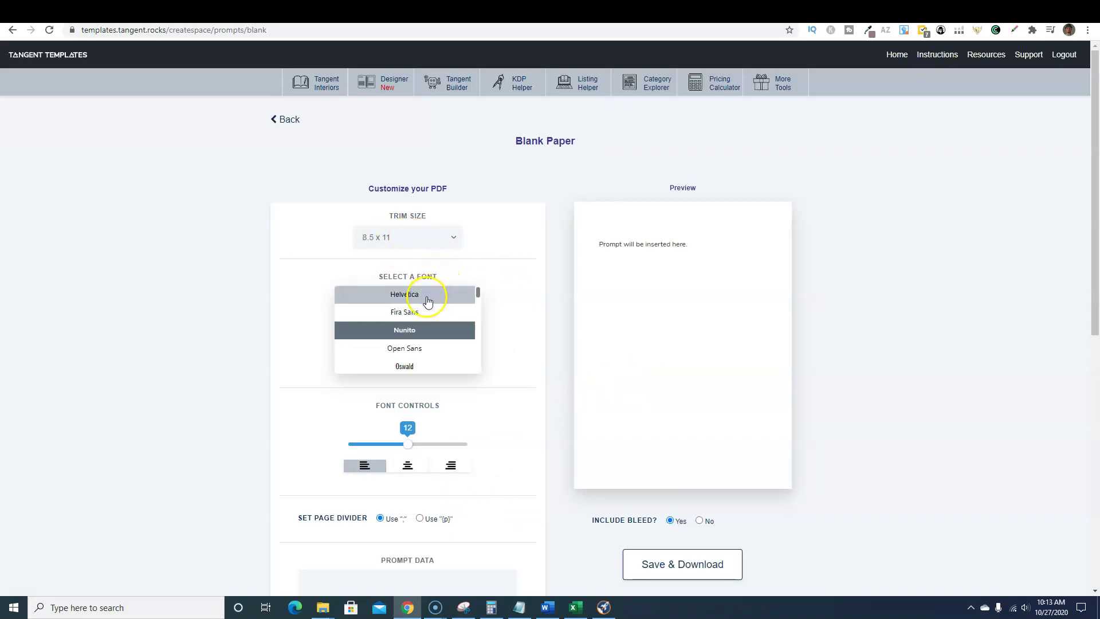
pyautogui.scroll(-3, 424, 340)
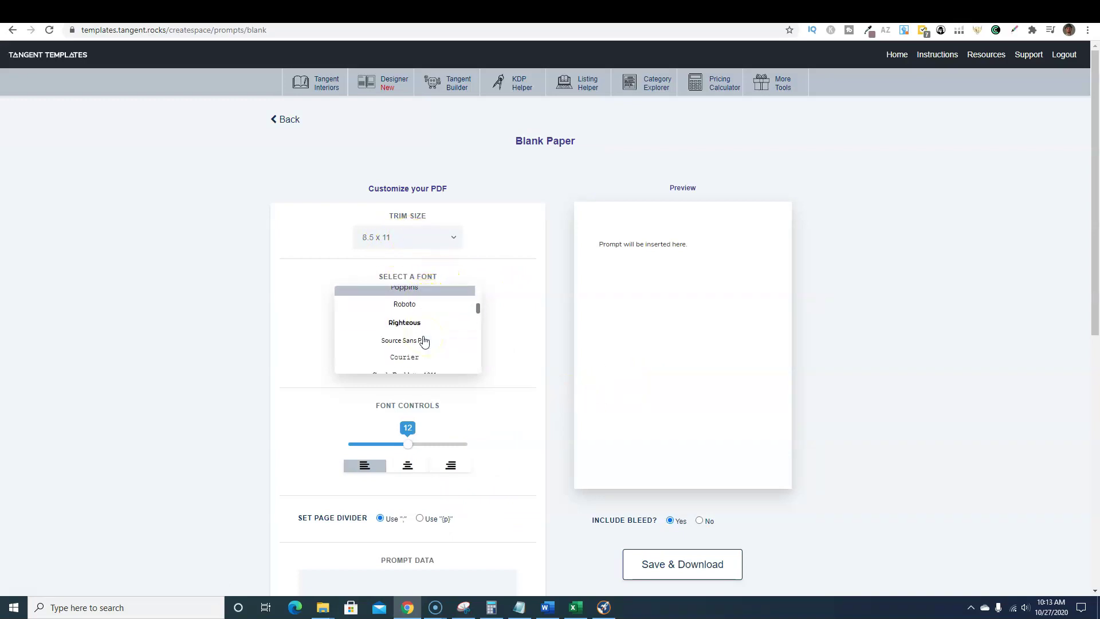
pyautogui.scroll(-5, 433, 314)
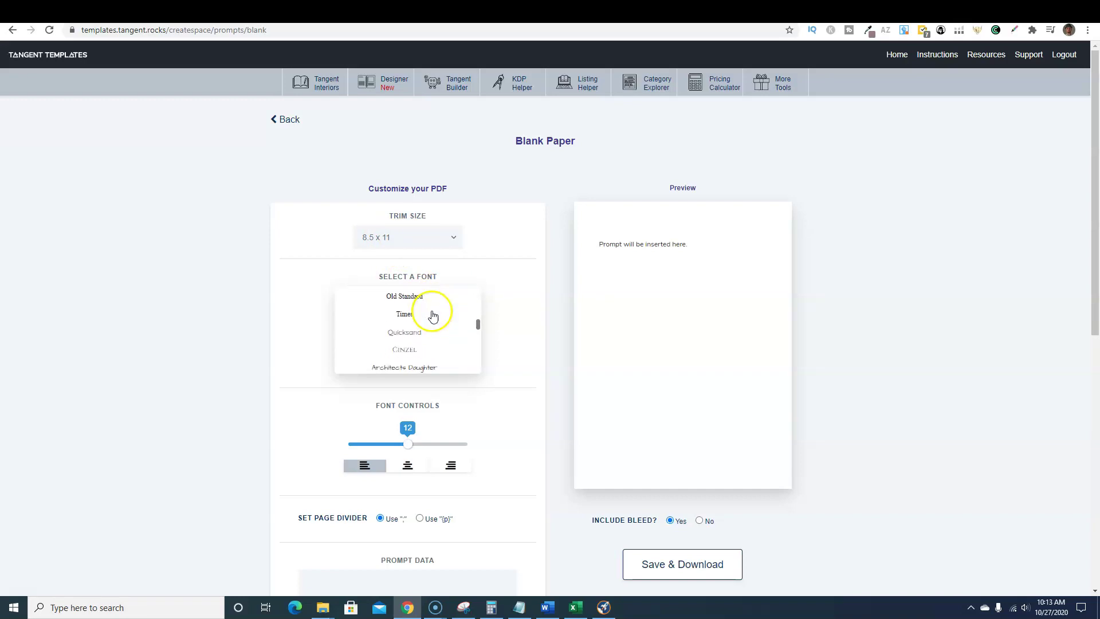
pyautogui.click(421, 328)
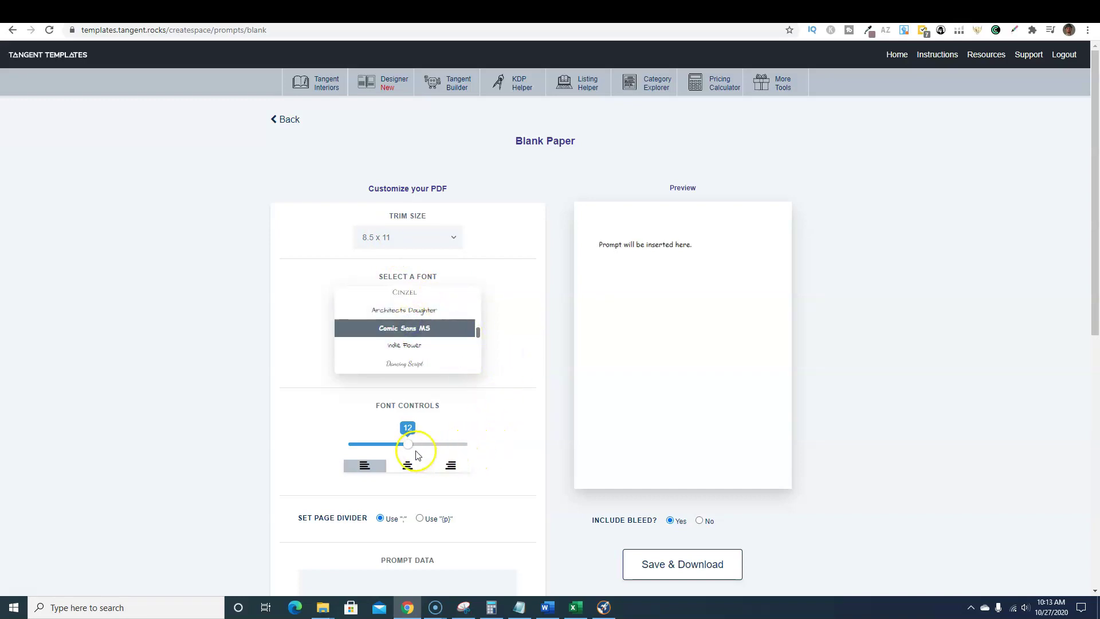
# Set the prompt text's font size to 16 and centre its alignment.
pyautogui.moveTo(412, 447); pyautogui.dragTo(469, 451)
pyautogui.click(539, 323)
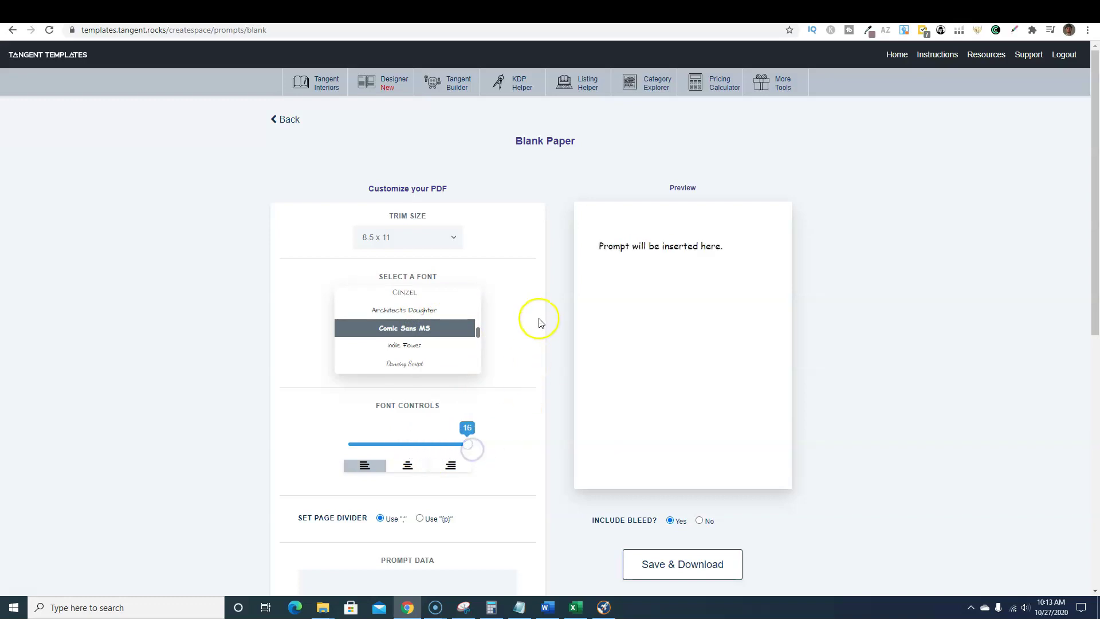
pyautogui.click(406, 466)
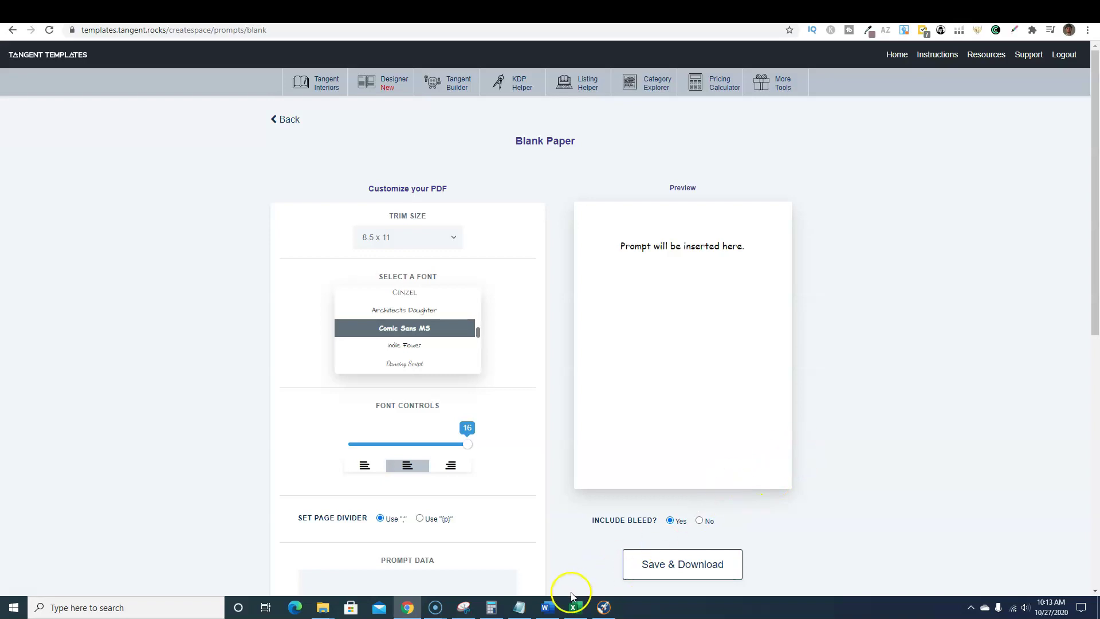
# Copy all five quotes from the Notepad list and paste them into the Blank Paper template's prompt data.
pyautogui.click(519, 606)
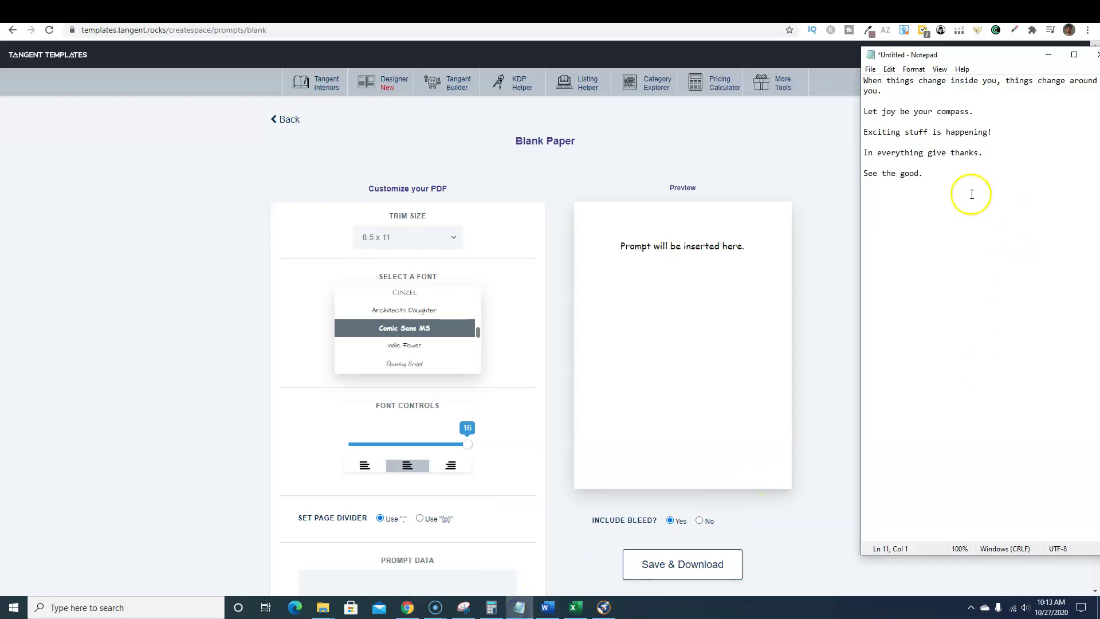
pyautogui.moveTo(973, 193); pyautogui.dragTo(855, 79)
pyautogui.hotkey('ctrl', 'c')
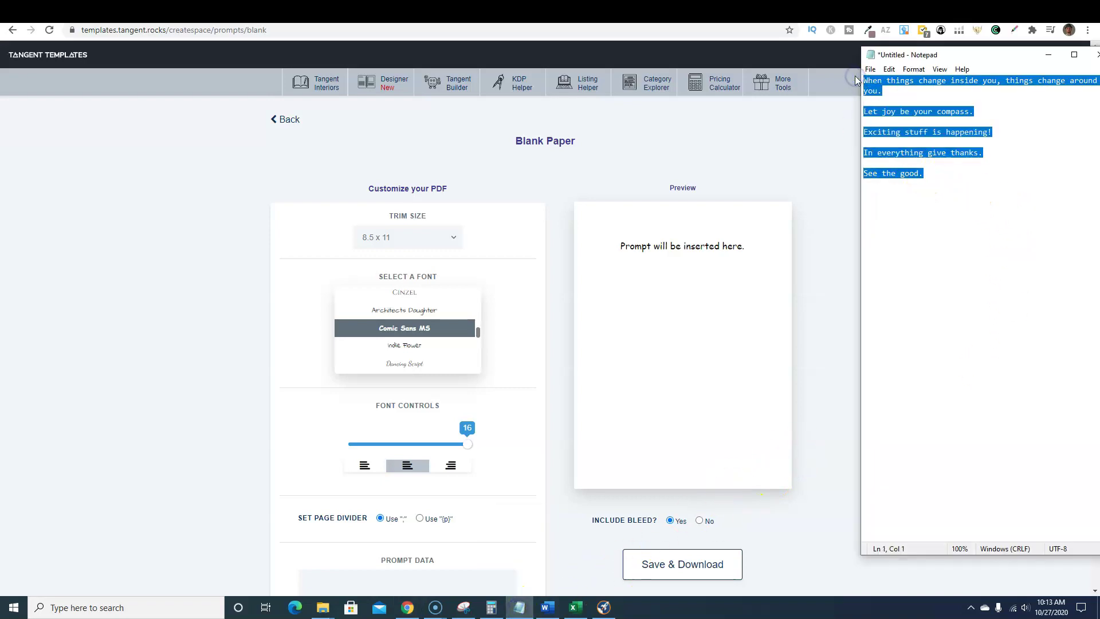
pyautogui.click(253, 413)
pyautogui.scroll(-4, 344, 390)
pyautogui.click(406, 359)
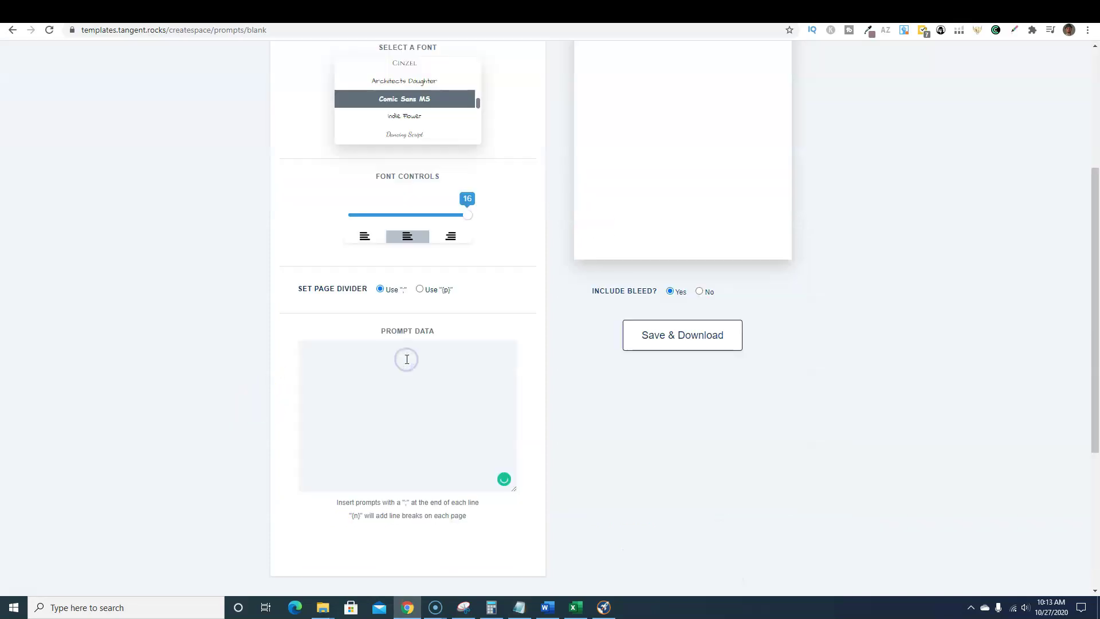
pyautogui.hotkey('ctrl', 'v')
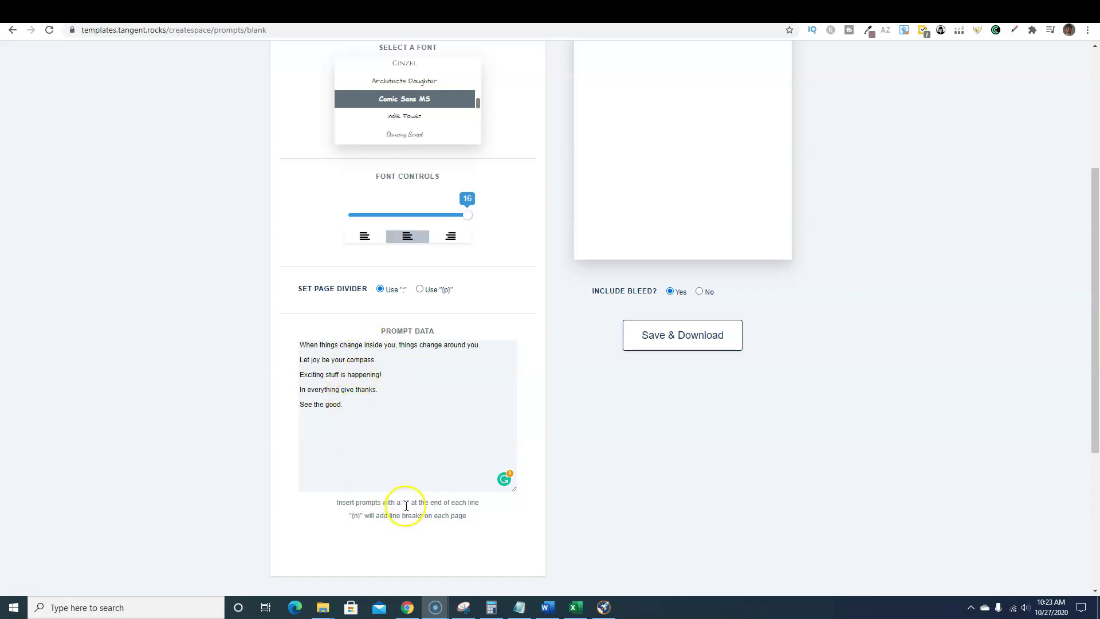
# End each quote in the prompt data with the ";" page divider and set the PDF to exclude bleed.
pyautogui.click(484, 346)
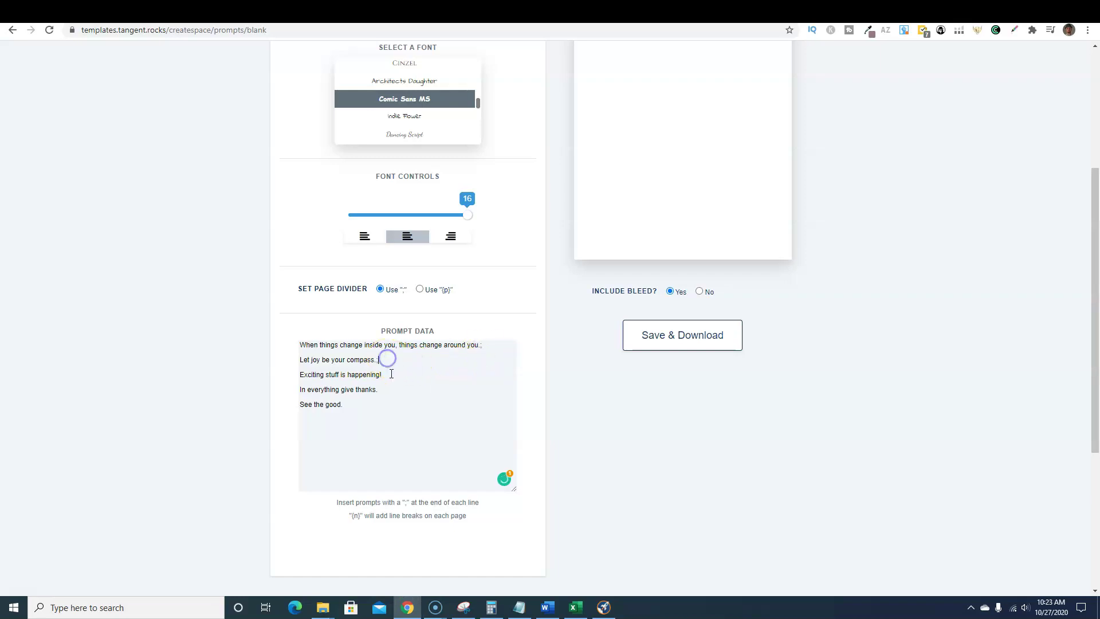
pyautogui.write(';')
pyautogui.scroll(4, 442, 423)
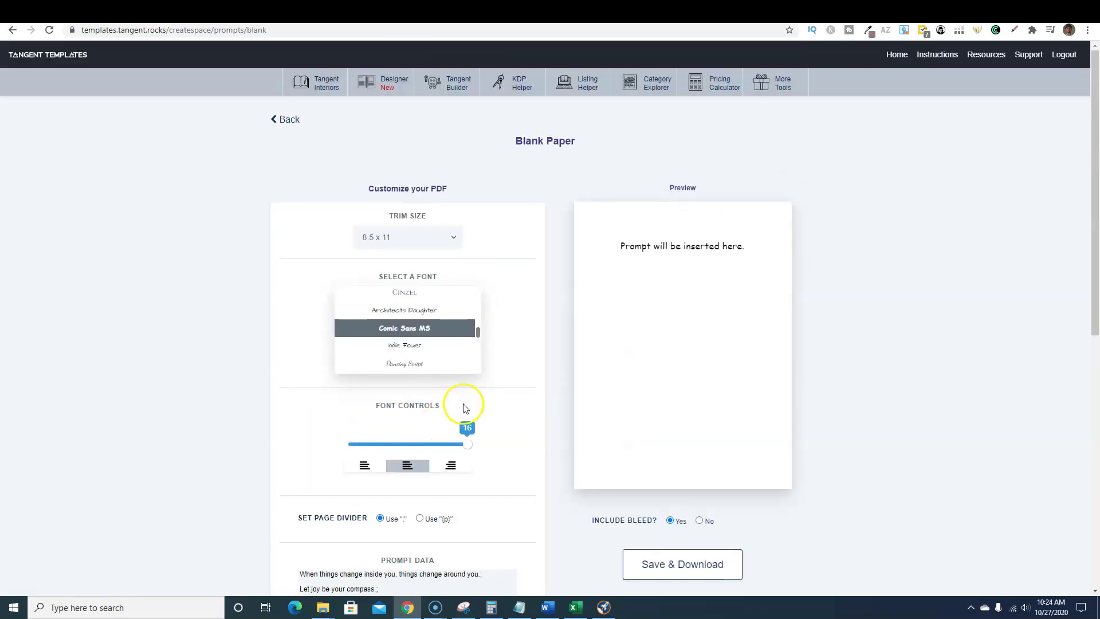
pyautogui.scroll(-1, 649, 453)
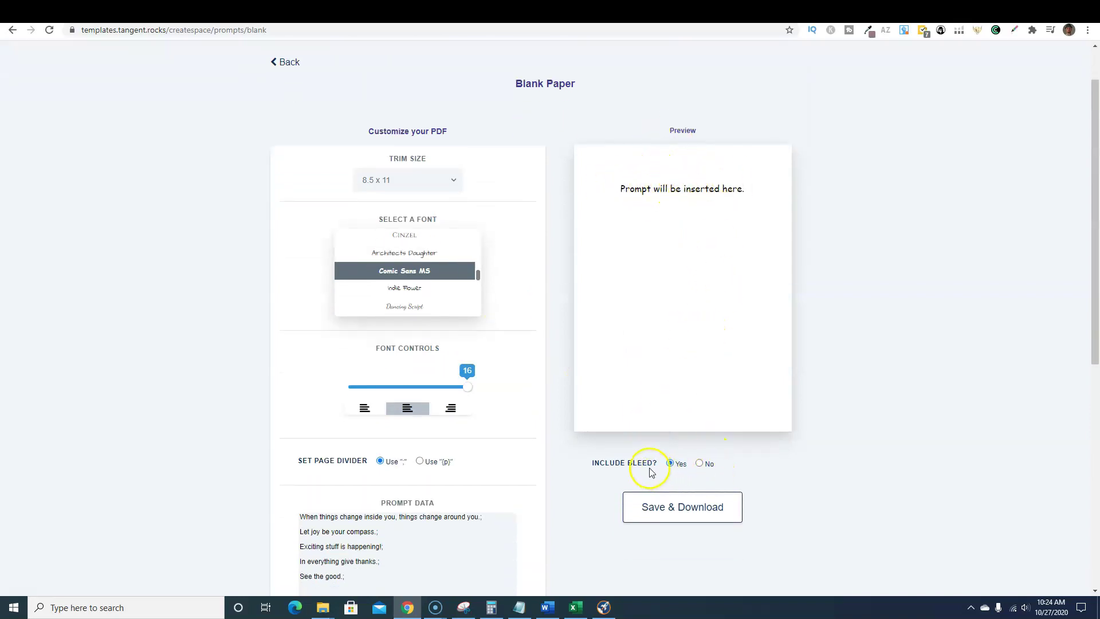
pyautogui.click(700, 465)
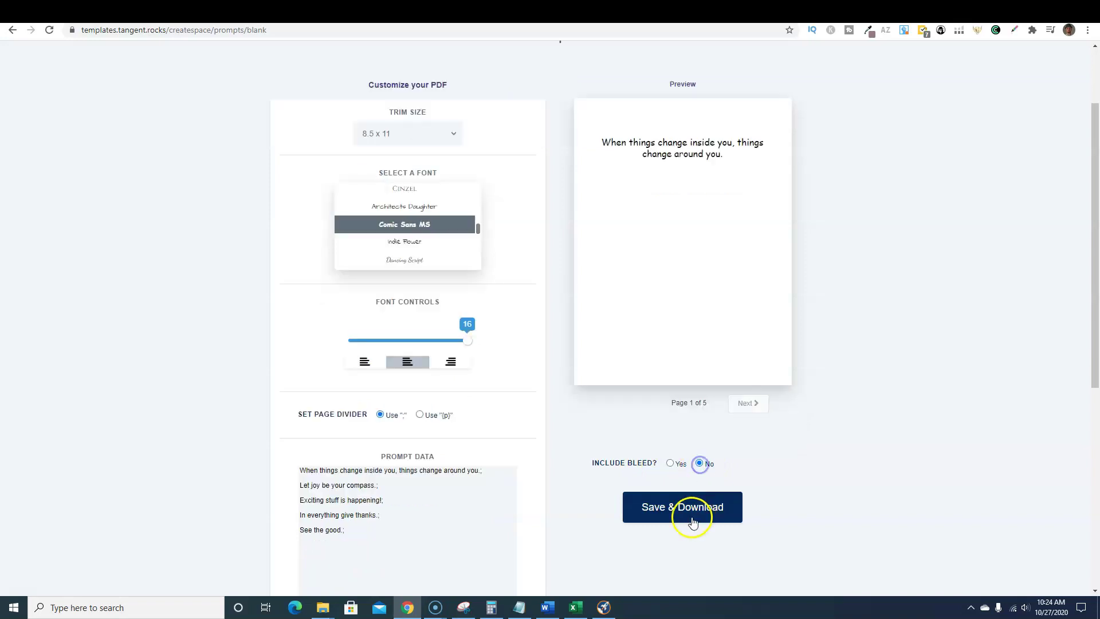
# Page through the preview of the quote pages, and save and download the interior as a PDF.
pyautogui.click(744, 405)
pyautogui.click(743, 404)
pyautogui.click(744, 404)
pyautogui.click(744, 404)
pyautogui.click(626, 403)
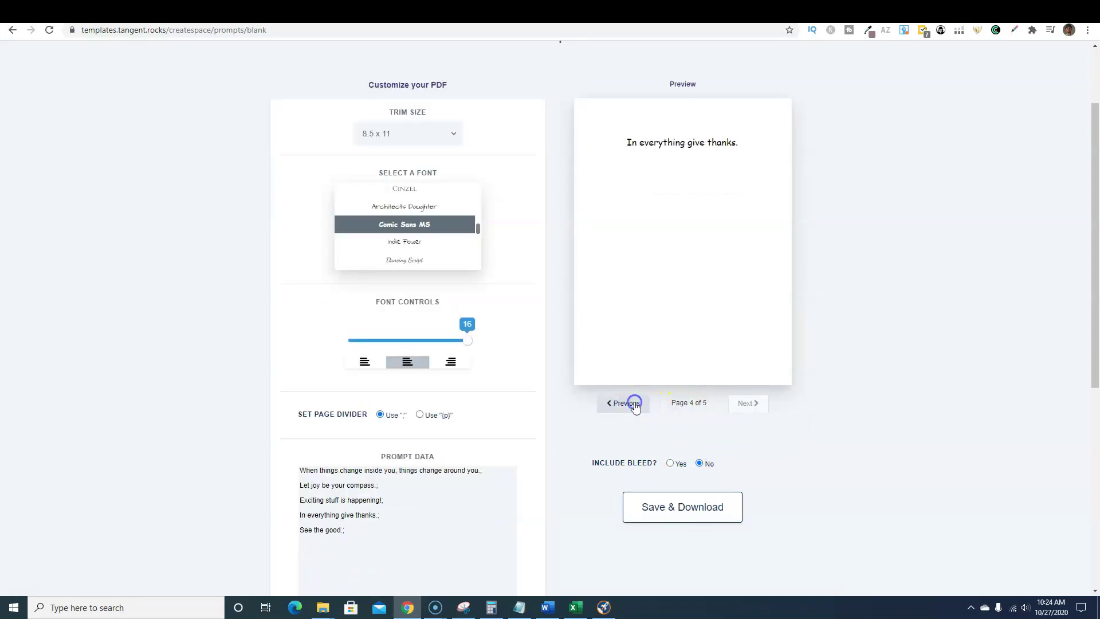
pyautogui.click(626, 404)
pyautogui.click(705, 511)
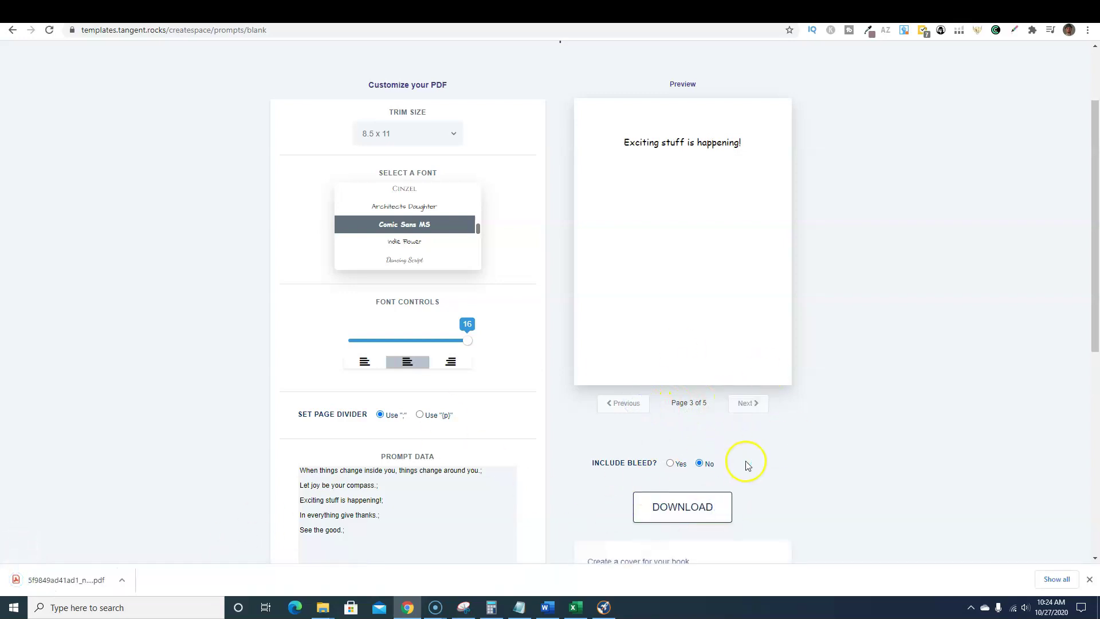
pyautogui.click(1088, 582)
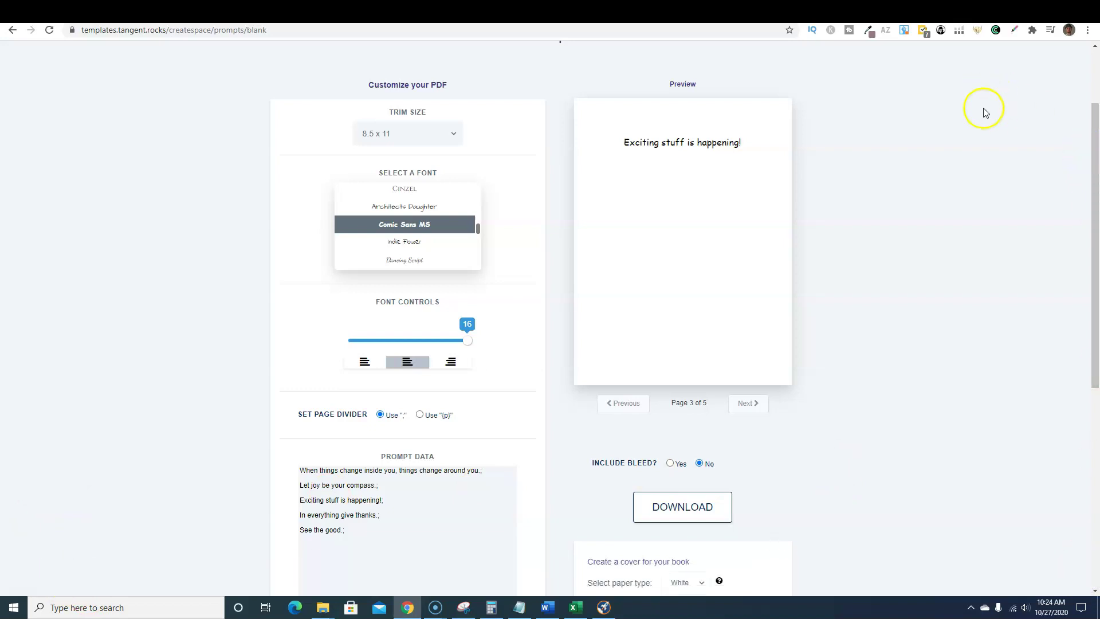
# Search Google for "pdf to png" in a new tab and open the PDF Candy converter.
pyautogui.click(986, 12)
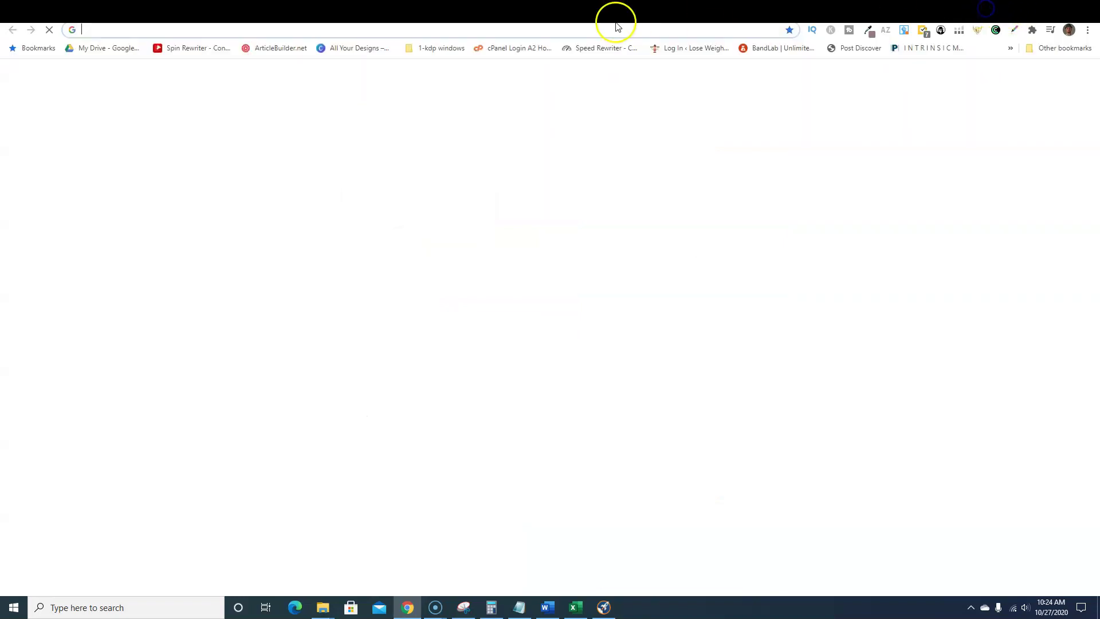
pyautogui.click(617, 27)
pyautogui.write('pdf')
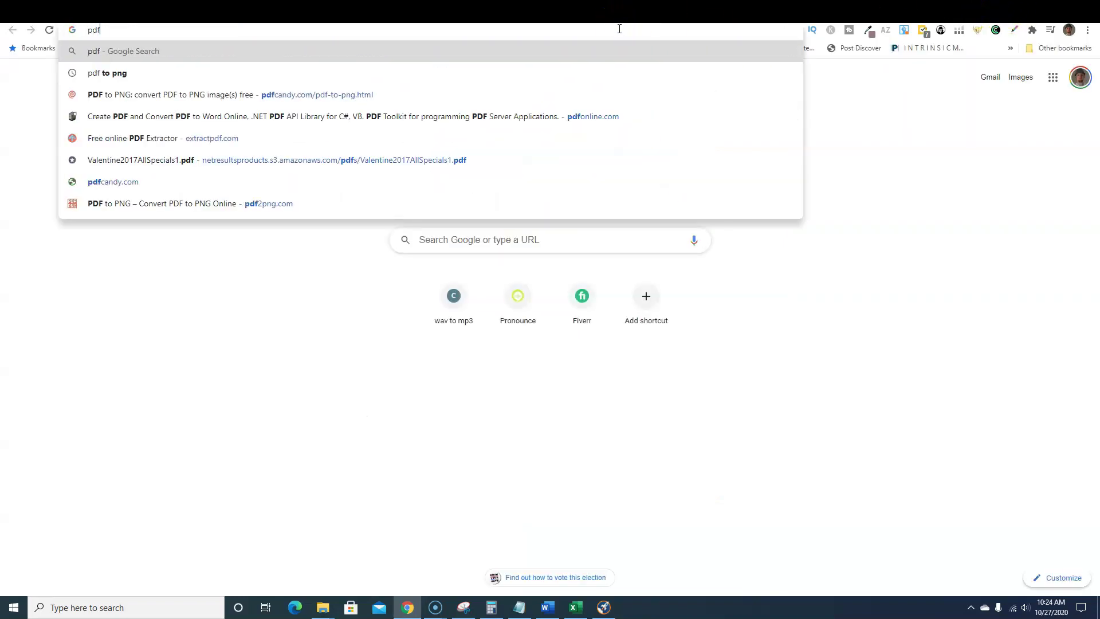
pyautogui.press('Down')
pyautogui.press('Return')
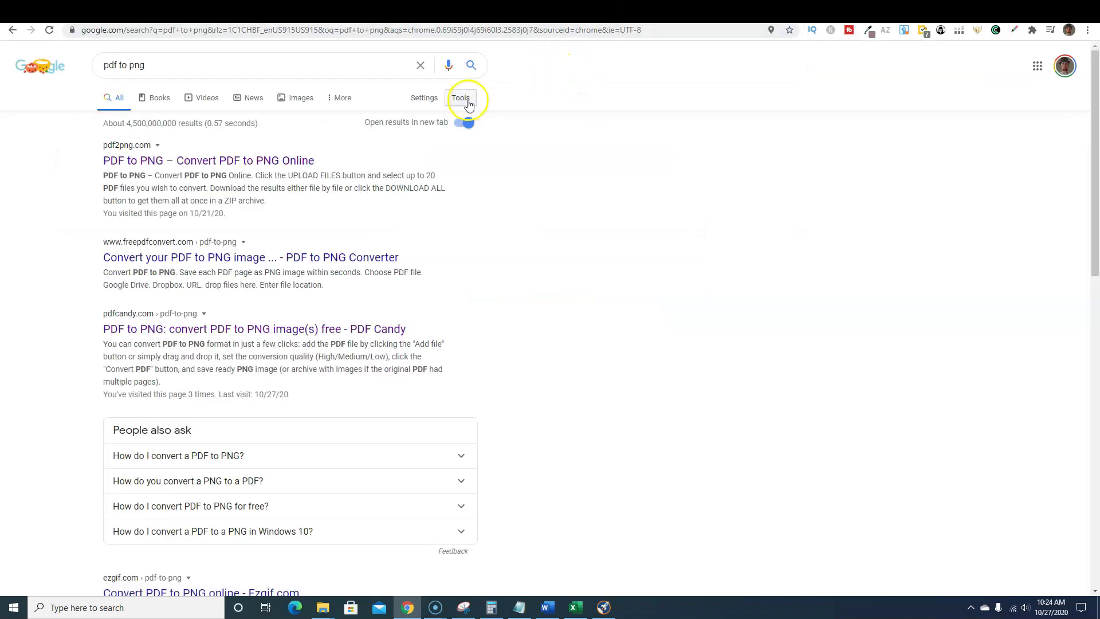
pyautogui.click(166, 331)
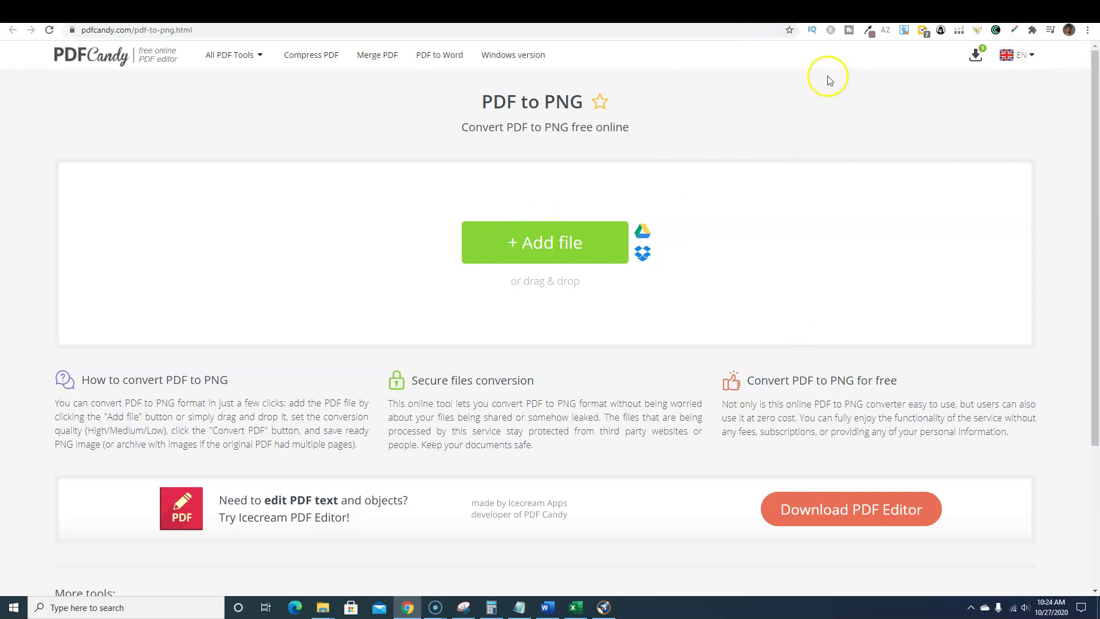
# Switch to Canva and create a new design with the recent custom size 8.5 x 11 in.
pyautogui.click(697, 10)
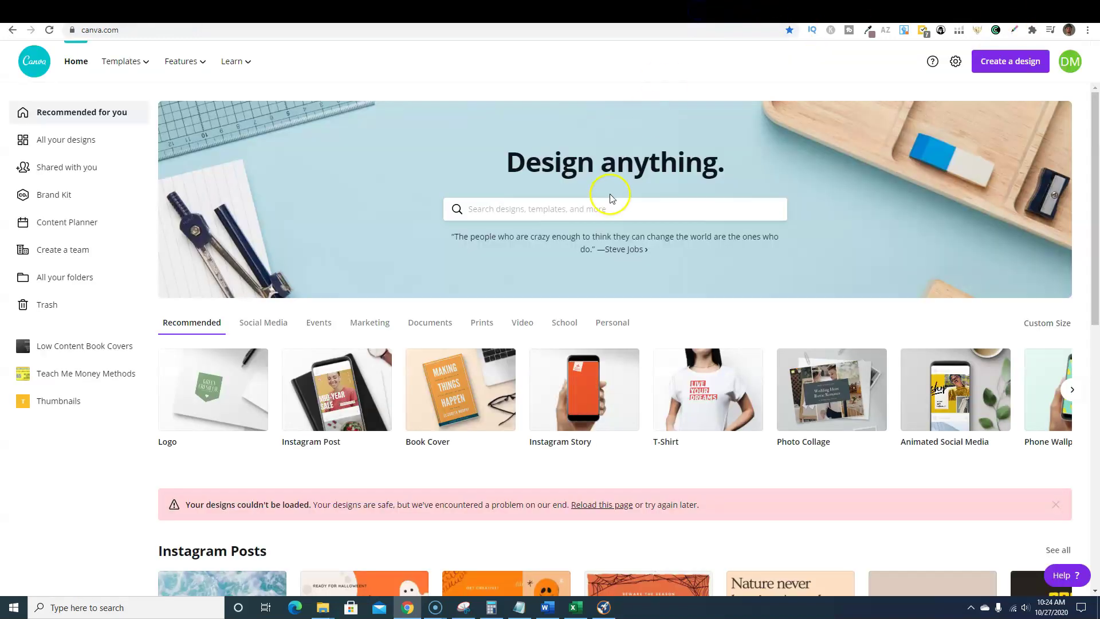
pyautogui.click(1006, 62)
pyautogui.click(888, 121)
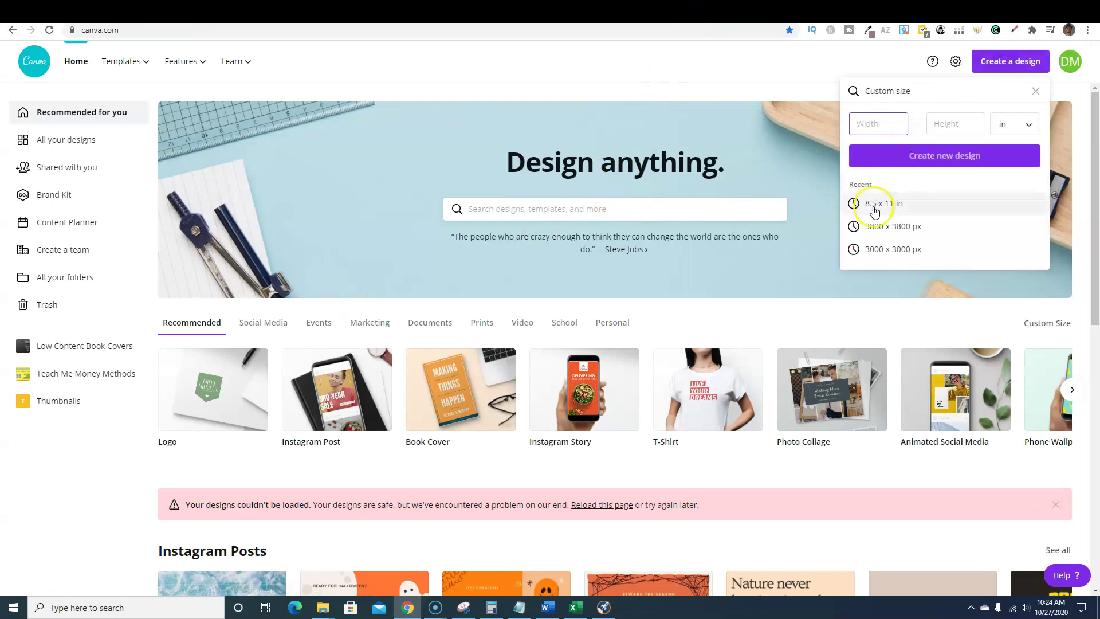
pyautogui.click(902, 205)
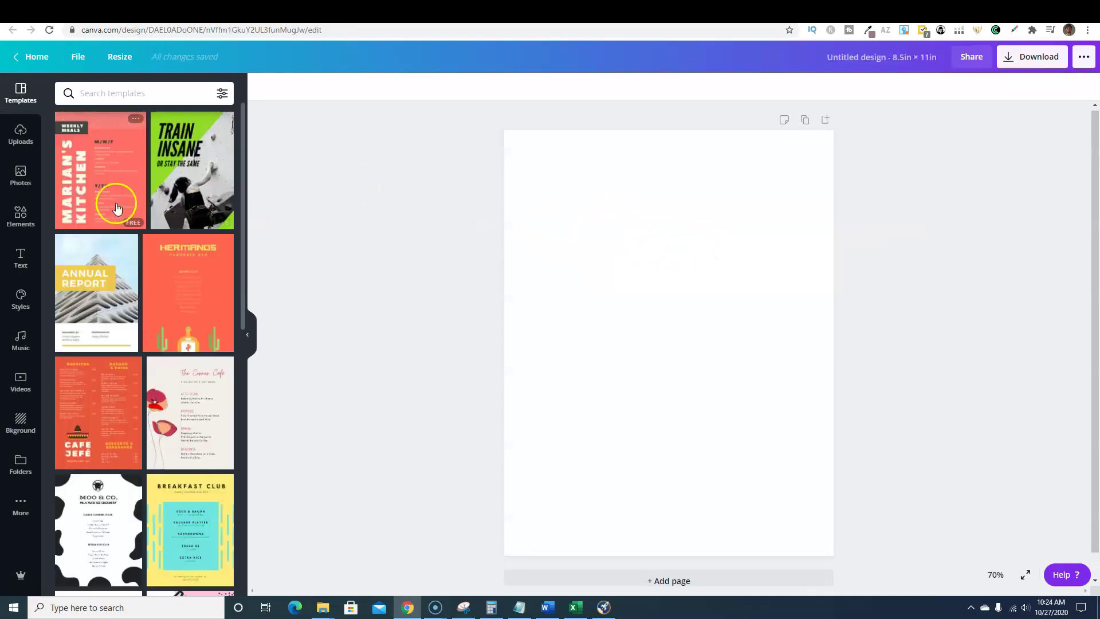
# Place the uploaded "See the good." quote page on the first page and enlarge it to fill the whole page.
pyautogui.click(21, 133)
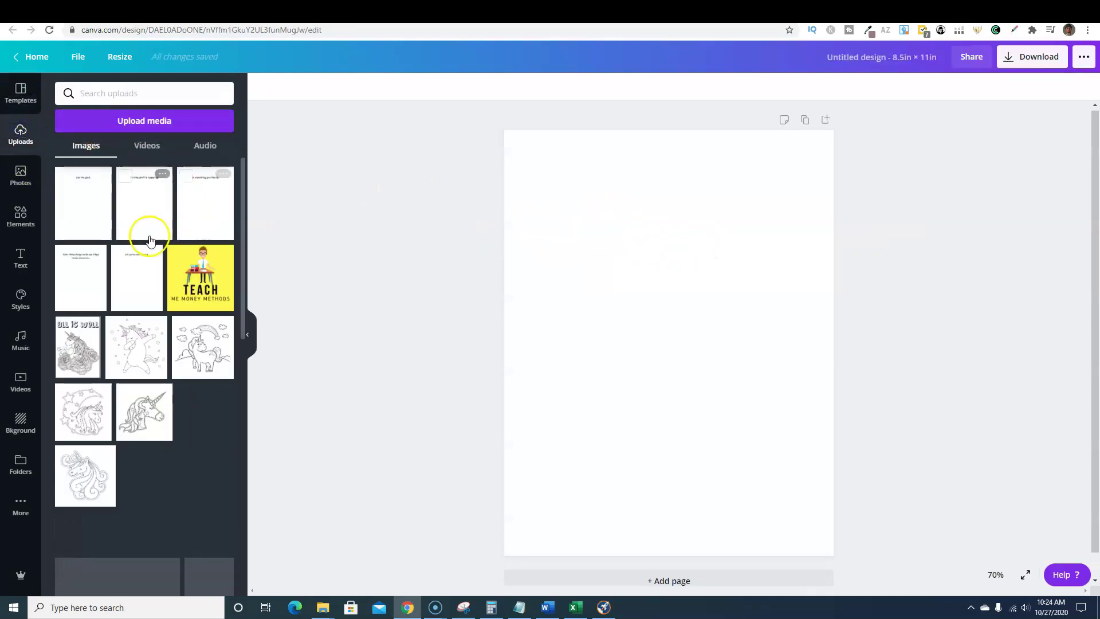
pyautogui.click(86, 214)
pyautogui.moveTo(549, 189); pyautogui.dragTo(493, 144)
pyautogui.moveTo(791, 497); pyautogui.dragTo(833, 557)
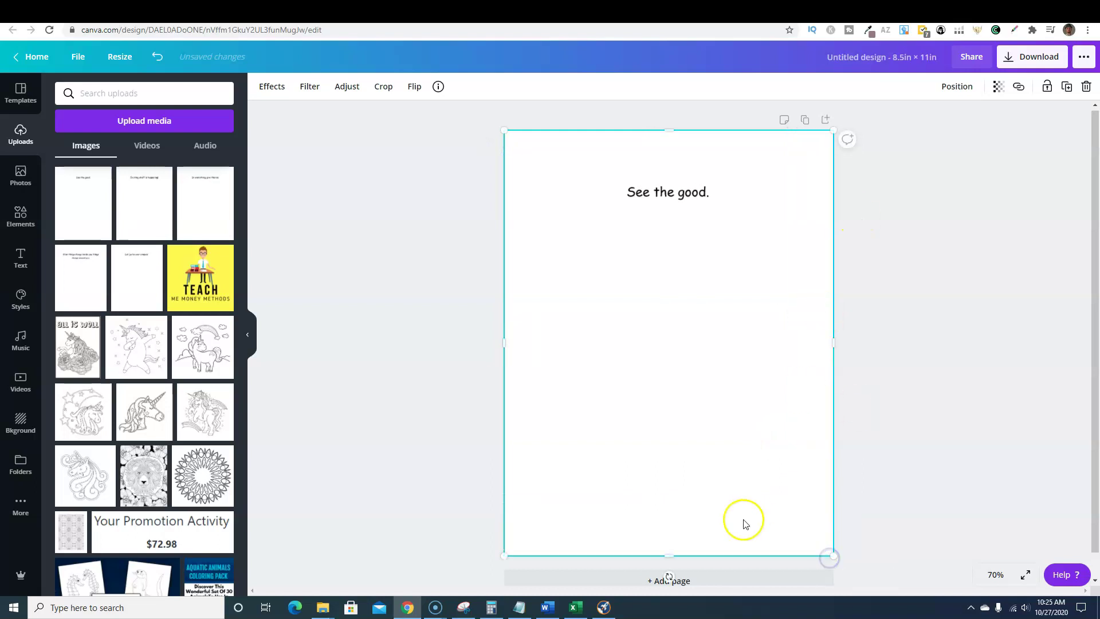
# Add a second page and fill it with the uploaded "Exciting stuff is happening!" quote page.
pyautogui.click(690, 579)
pyautogui.click(143, 207)
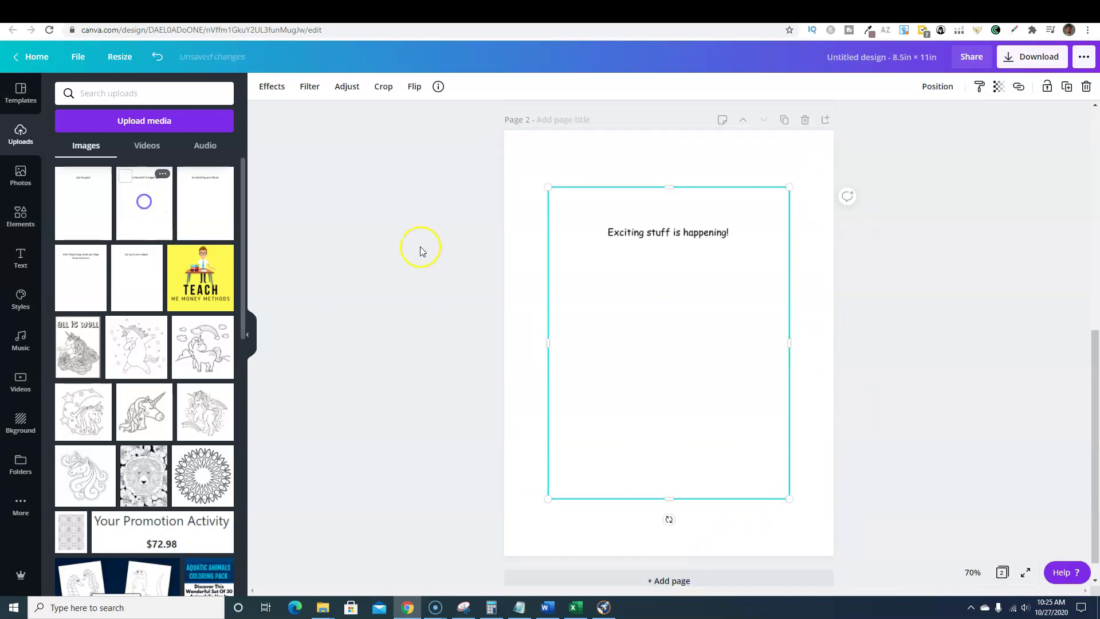
pyautogui.moveTo(548, 187); pyautogui.dragTo(491, 140)
pyautogui.moveTo(790, 498); pyautogui.dragTo(839, 550)
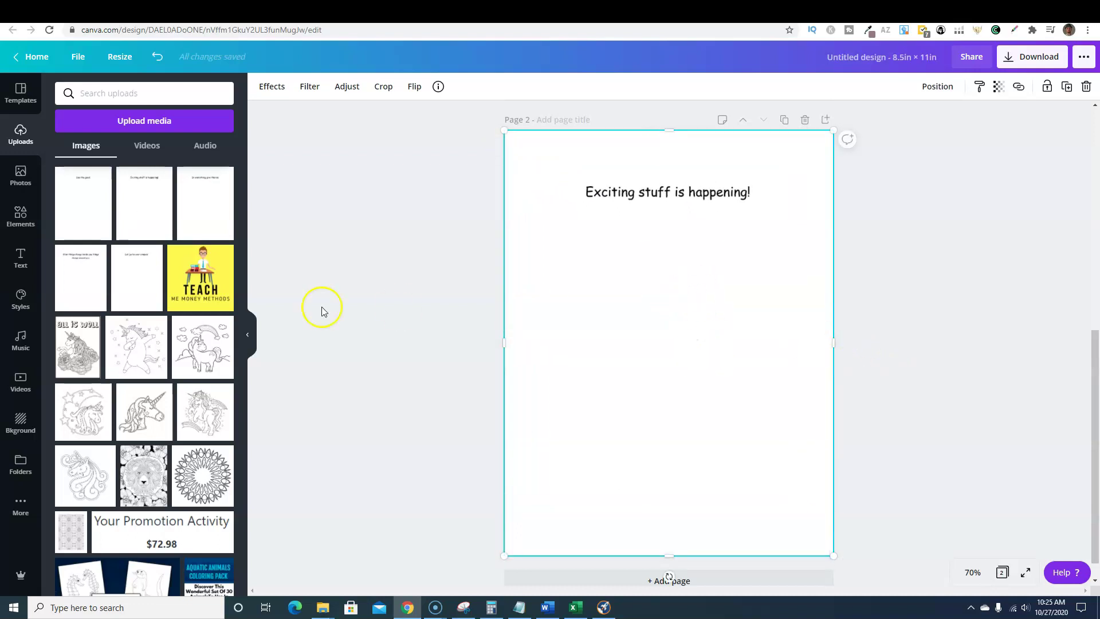
# Add a third page and fill it with the uploaded "When things change inside you, things change around you." quote page.
pyautogui.click(602, 580)
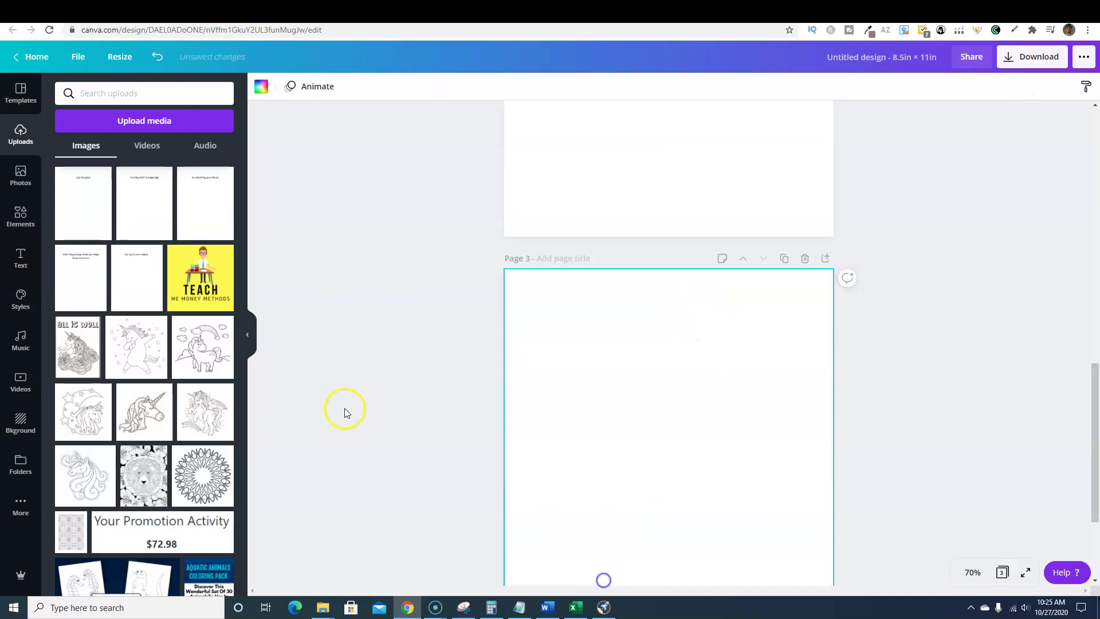
pyautogui.click(100, 269)
pyautogui.moveTo(548, 186); pyautogui.dragTo(497, 133)
pyautogui.moveTo(789, 499); pyautogui.dragTo(834, 556)
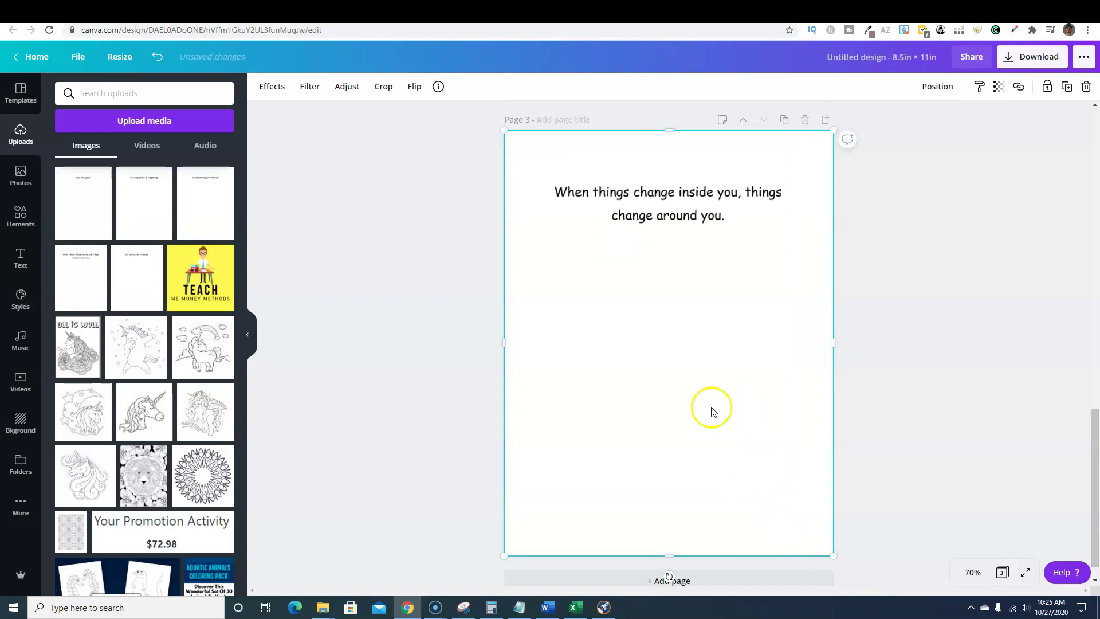
pyautogui.click(903, 329)
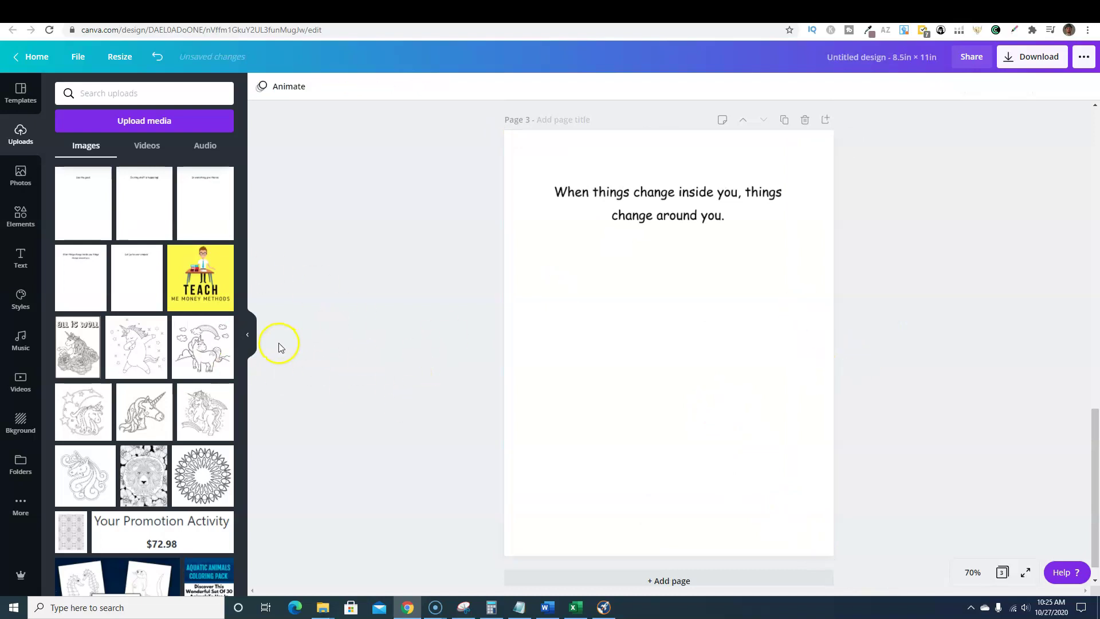
# Place the uploaded unicorn-and-rainbow drawing below the quote on page 3, enlarging it to nearly the page width and centring it.
pyautogui.click(206, 352)
pyautogui.moveTo(641, 312); pyautogui.dragTo(640, 314)
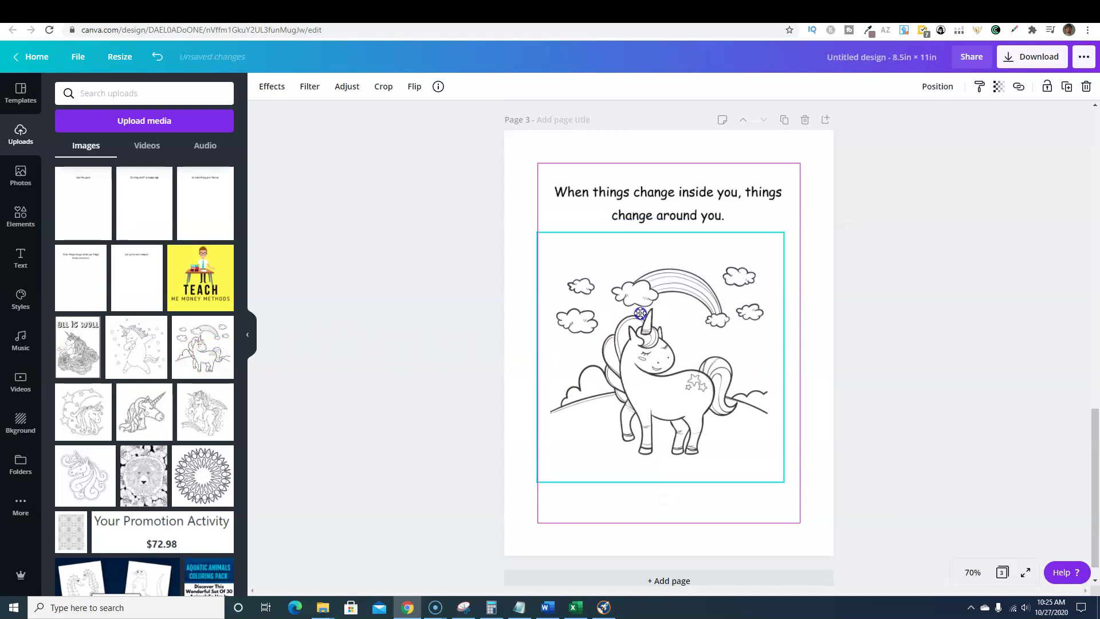
pyautogui.moveTo(537, 483); pyautogui.dragTo(499, 553)
pyautogui.moveTo(623, 413); pyautogui.dragTo(650, 413)
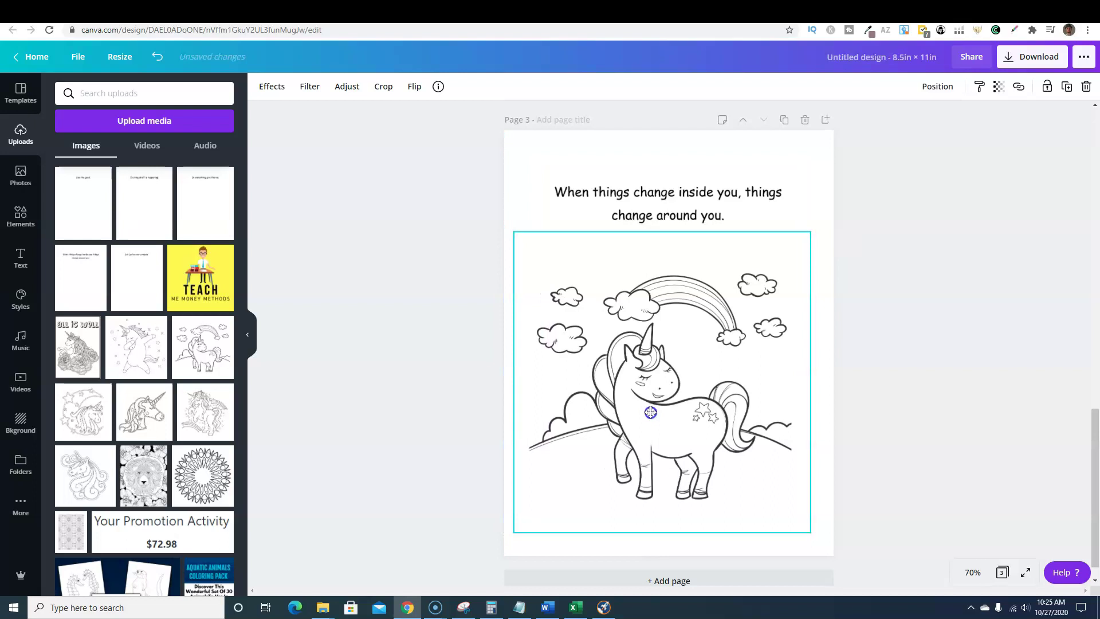
pyautogui.click(909, 380)
# Place the uploaded floral lion drawing on page 2, enlarging and centring it below "Exciting stuff is happening!".
pyautogui.scroll(7, 894, 394)
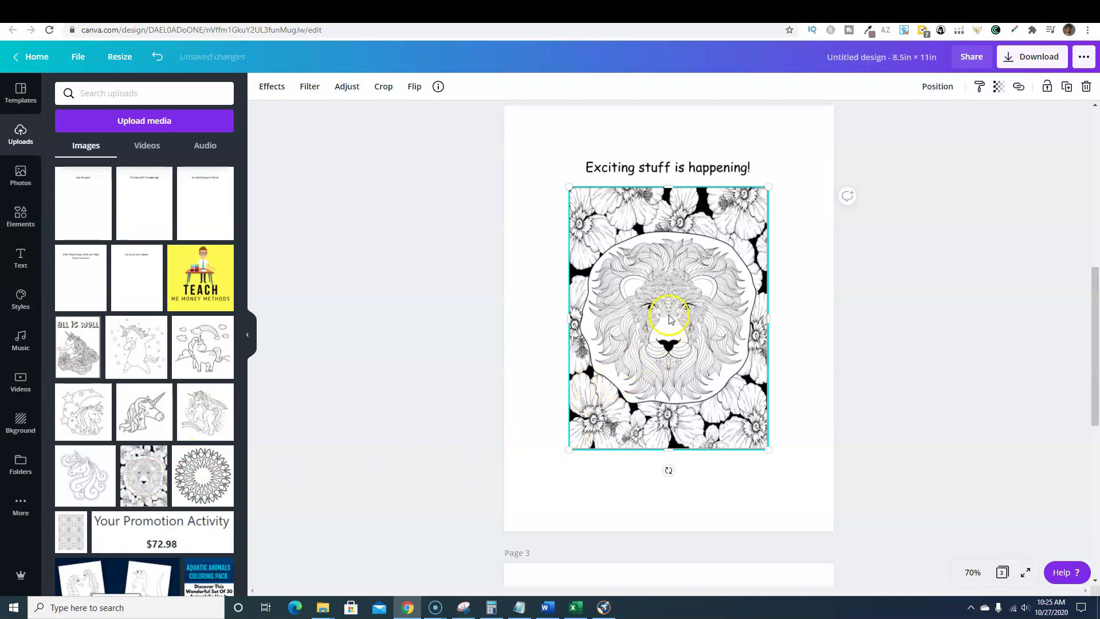
pyautogui.moveTo(606, 243); pyautogui.dragTo(578, 237)
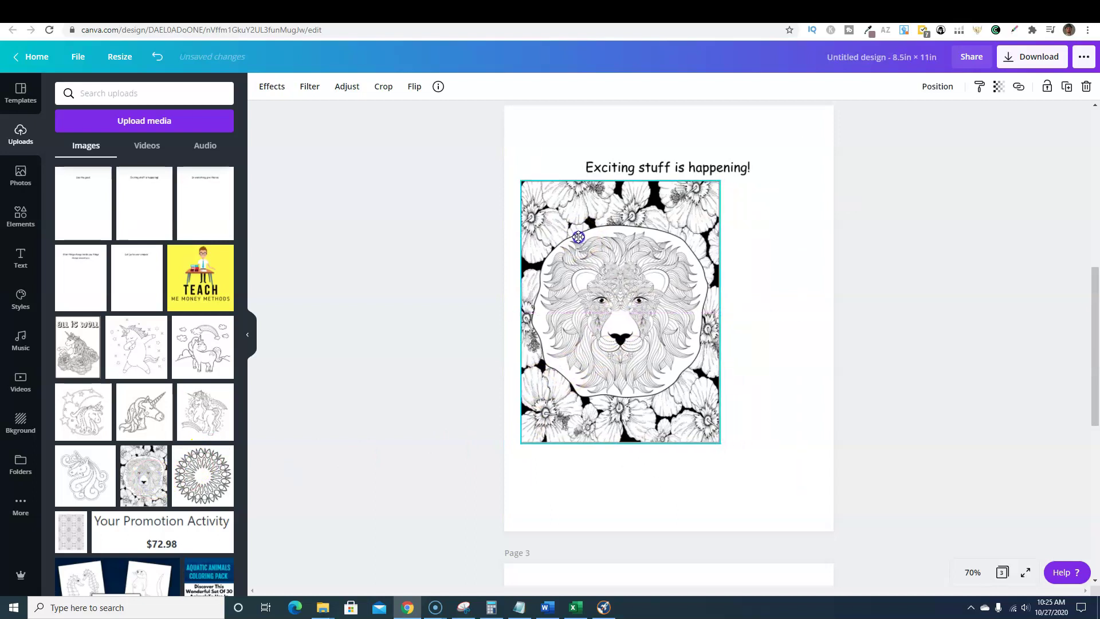
pyautogui.moveTo(719, 444); pyautogui.dragTo(788, 523)
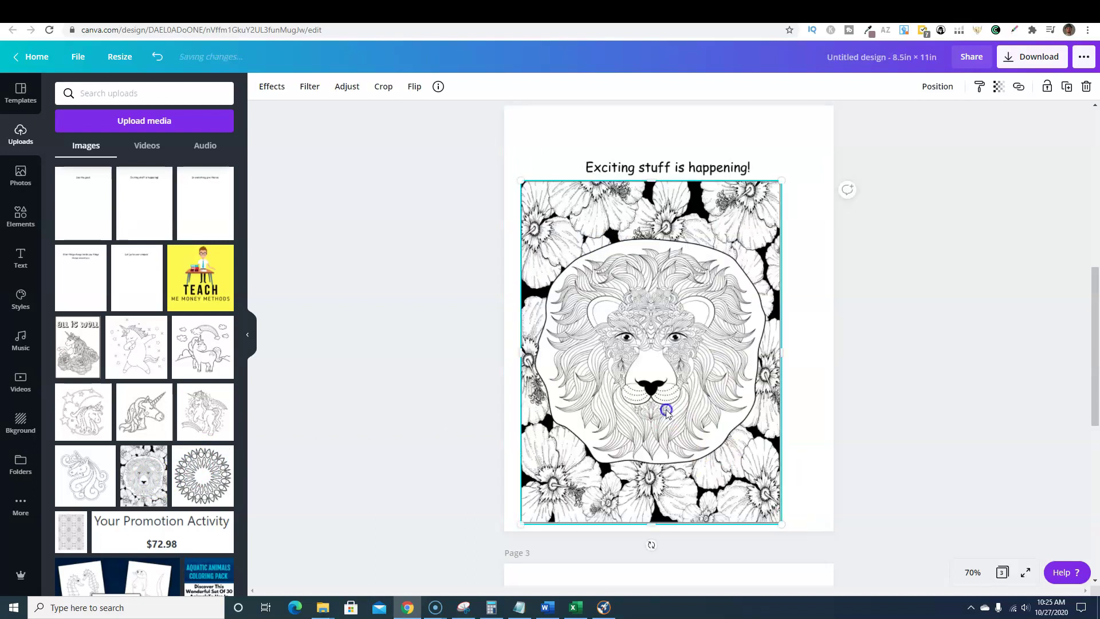
pyautogui.moveTo(665, 410); pyautogui.dragTo(682, 409)
pyautogui.click(960, 366)
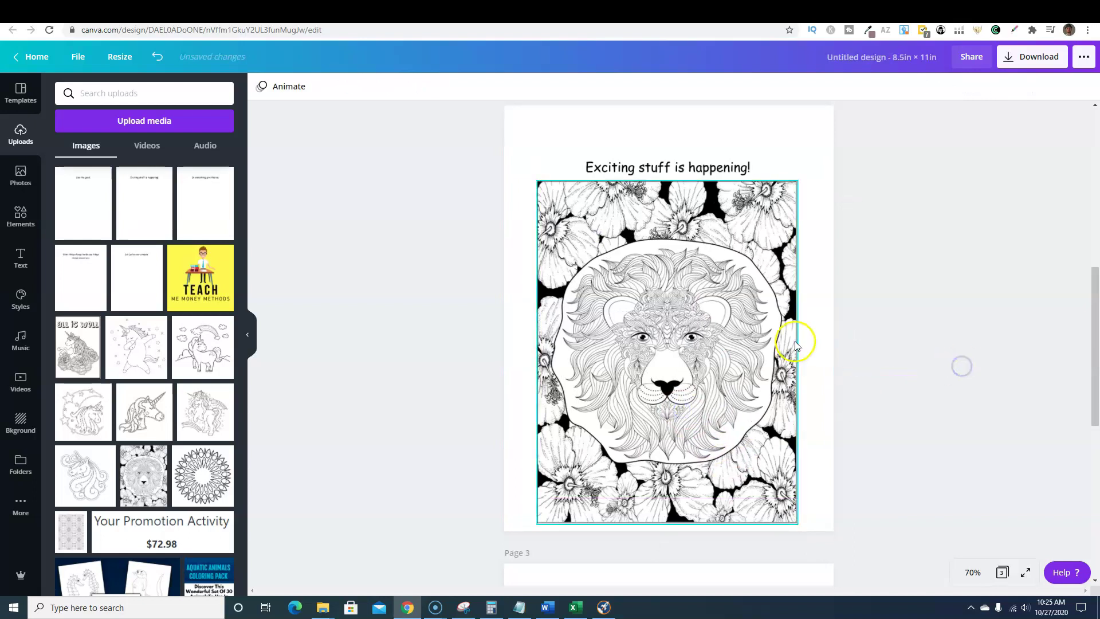
# Place the uploaded dabbing unicorn drawing on page 1, enlarging and centring it below "See the good.".
pyautogui.scroll(5, 581, 324)
pyautogui.click(142, 355)
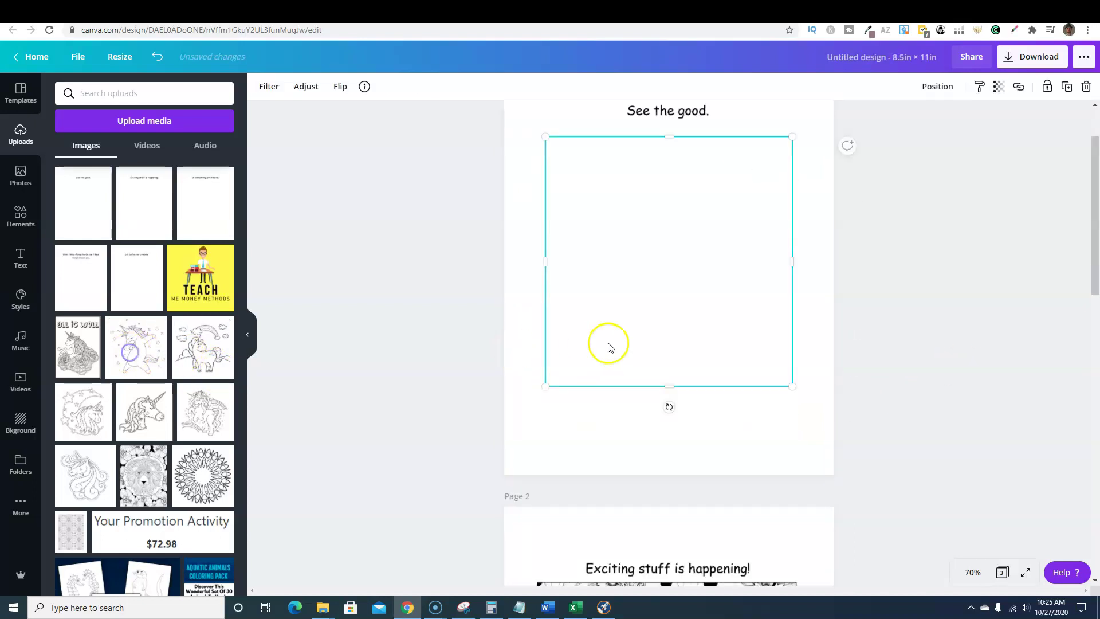
pyautogui.moveTo(792, 385); pyautogui.dragTo(850, 467)
pyautogui.moveTo(729, 328); pyautogui.dragTo(695, 322)
pyautogui.click(880, 284)
pyautogui.scroll(2, 916, 321)
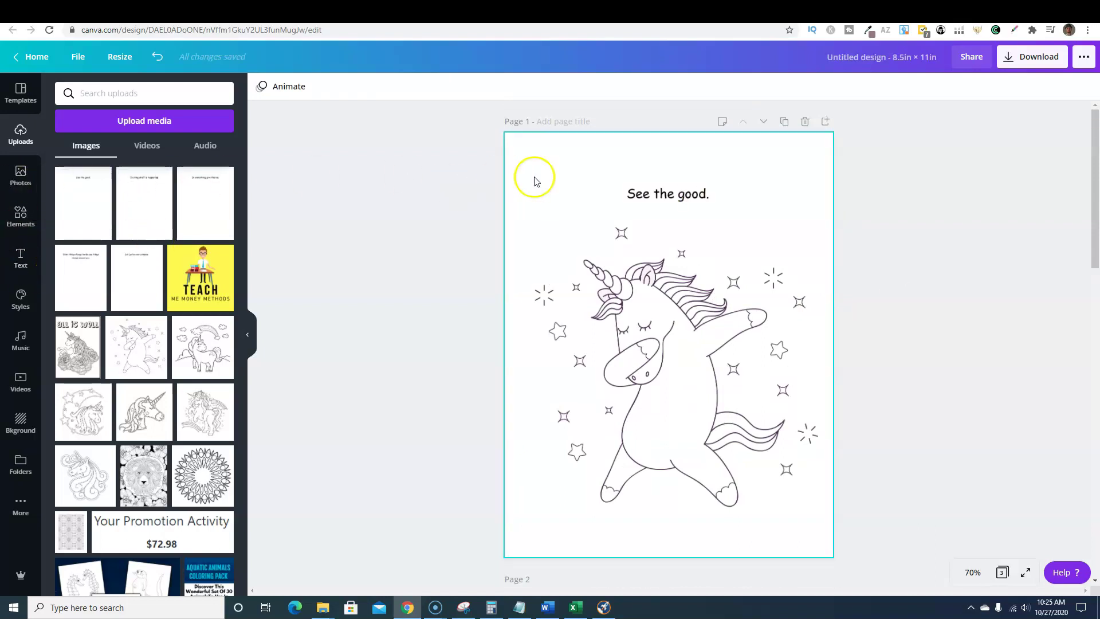
# Review the three combined quote-and-drawing pages from page 1 through page 3, checking how each drawing sits below its quote.
pyautogui.click(656, 166)
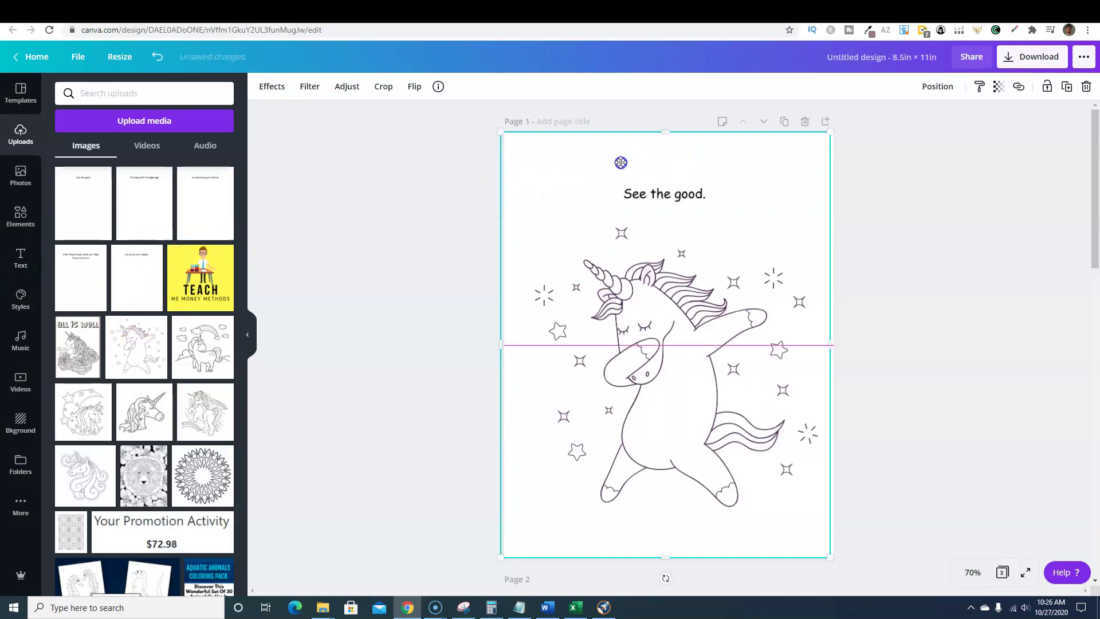
pyautogui.click(915, 256)
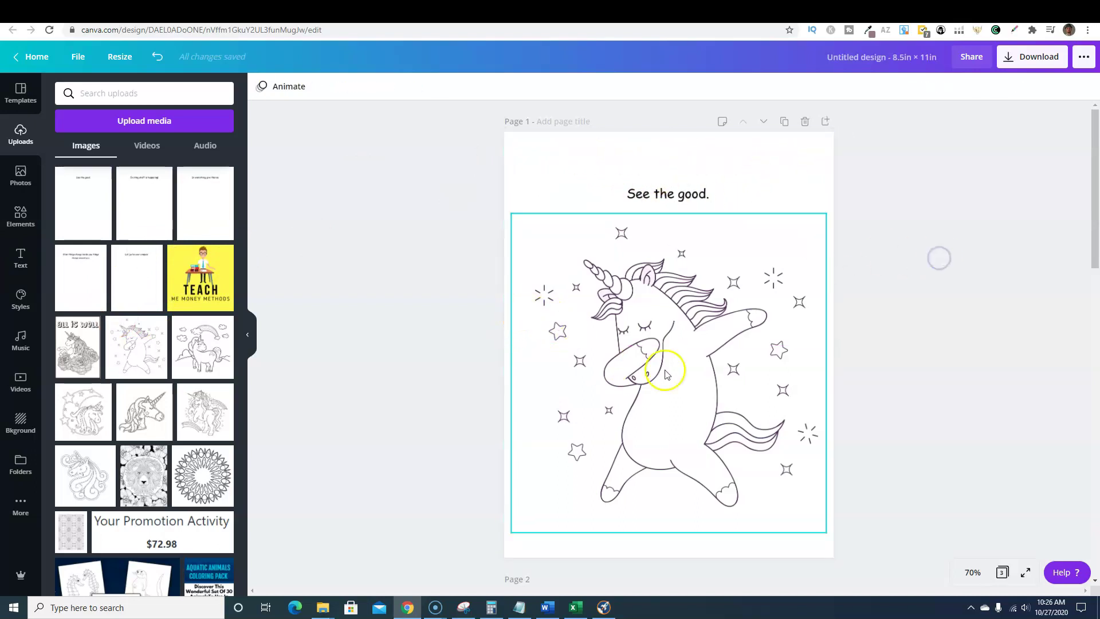
pyautogui.scroll(-2, 955, 277)
pyautogui.scroll(2, 860, 240)
pyautogui.scroll(-8, 932, 318)
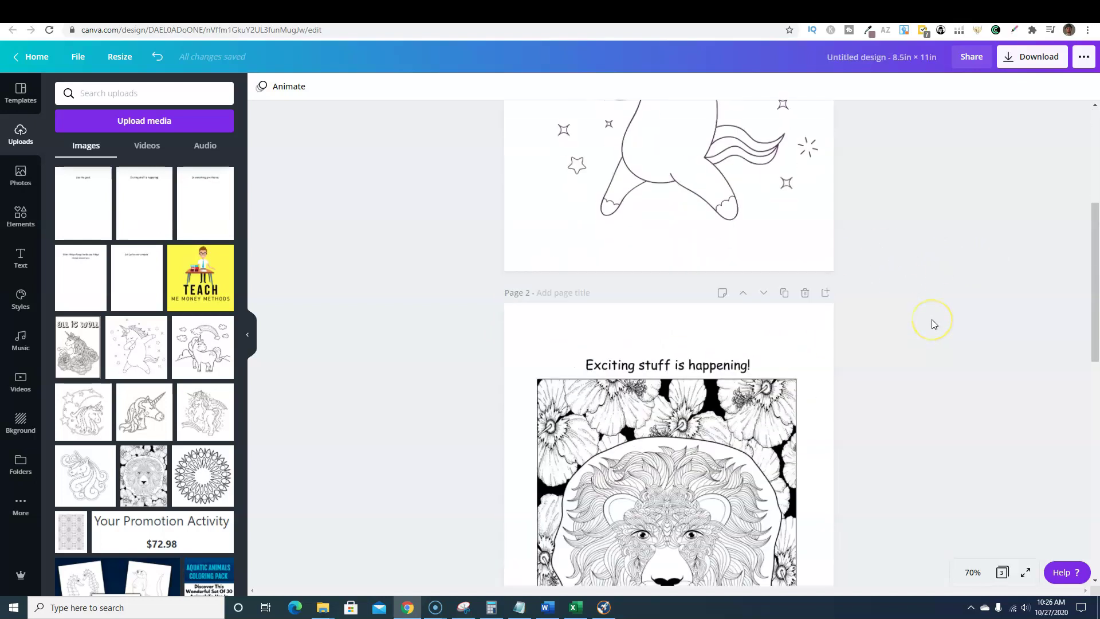
pyautogui.scroll(-8, 913, 275)
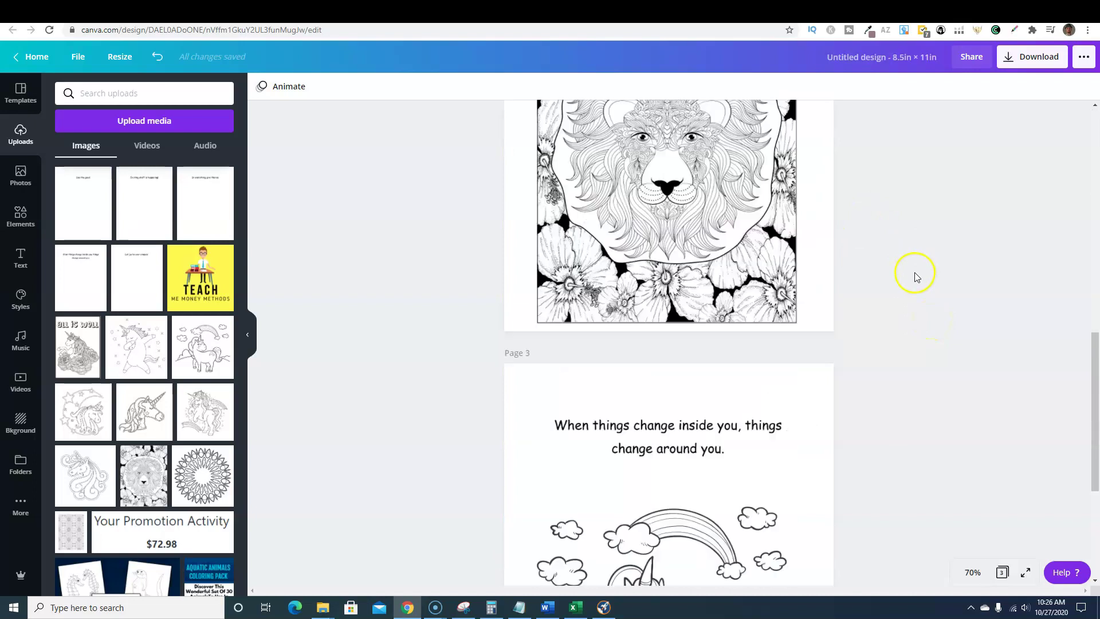
pyautogui.scroll(7, 898, 281)
pyautogui.scroll(8, 897, 281)
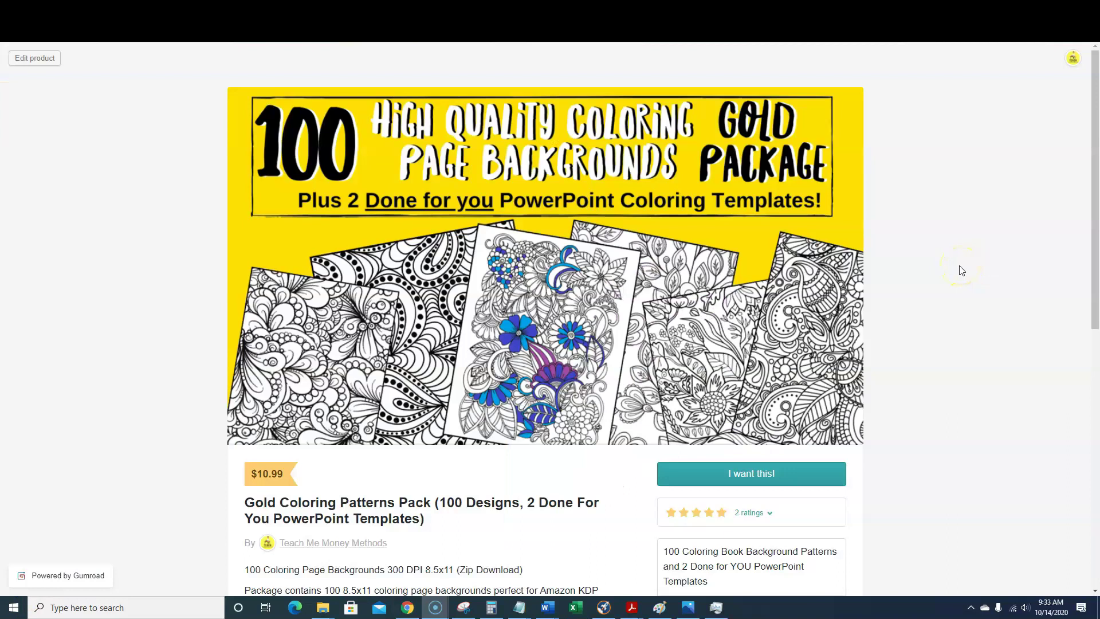
# Examine the Gumroad product page for the Gold Coloring Patterns Pack, reading its description and list of package contents.
pyautogui.scroll(-1, 962, 271)
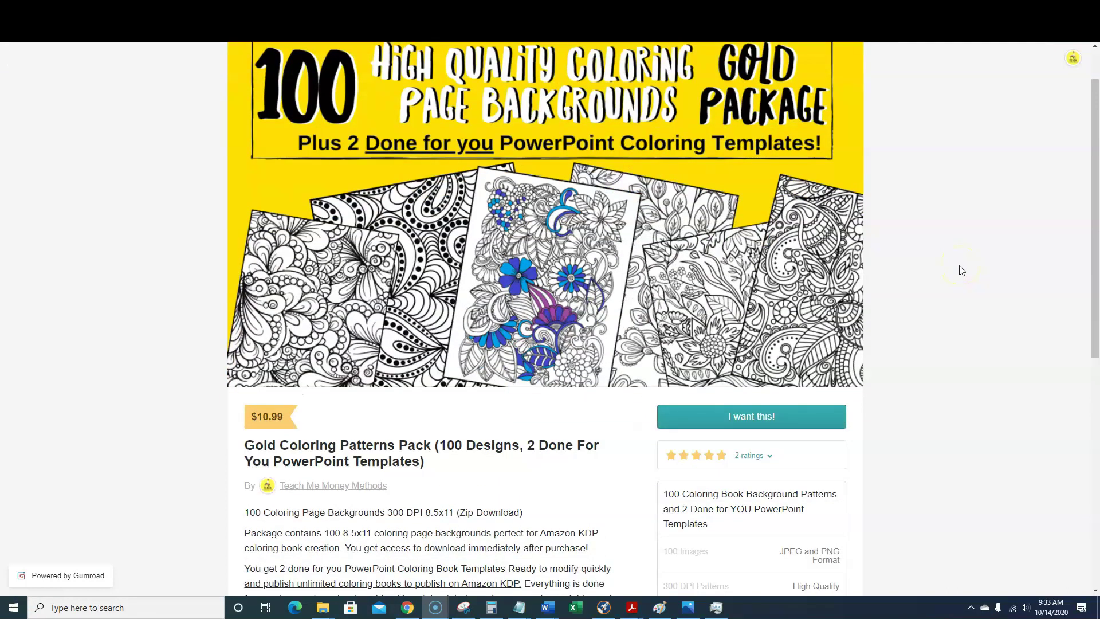
pyautogui.scroll(1, 962, 271)
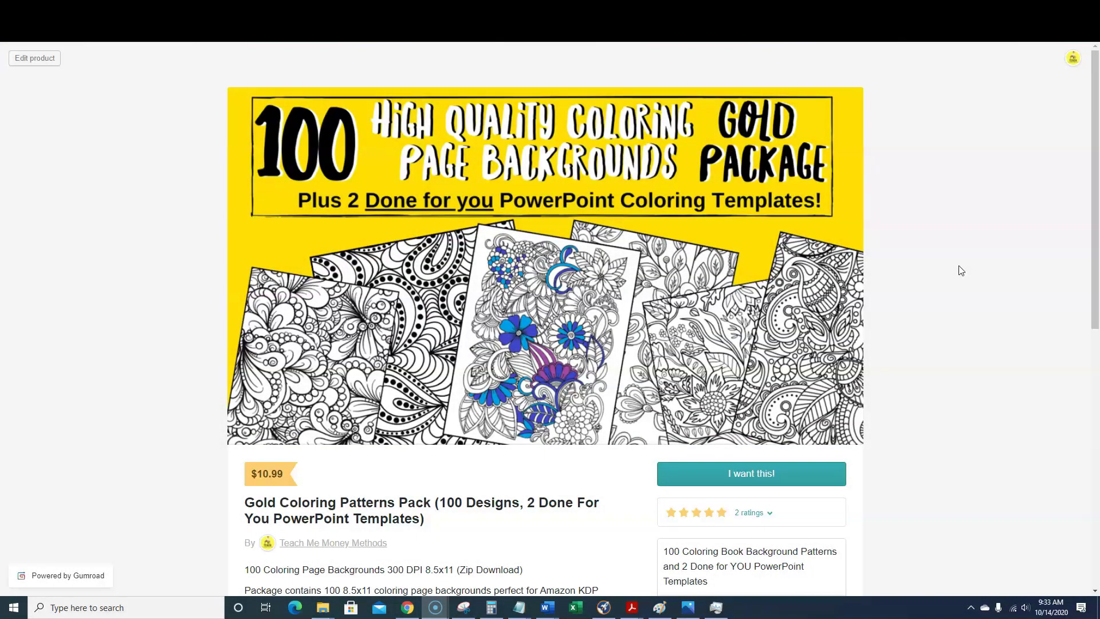
pyautogui.scroll(-1, 962, 270)
pyautogui.scroll(-2, 961, 271)
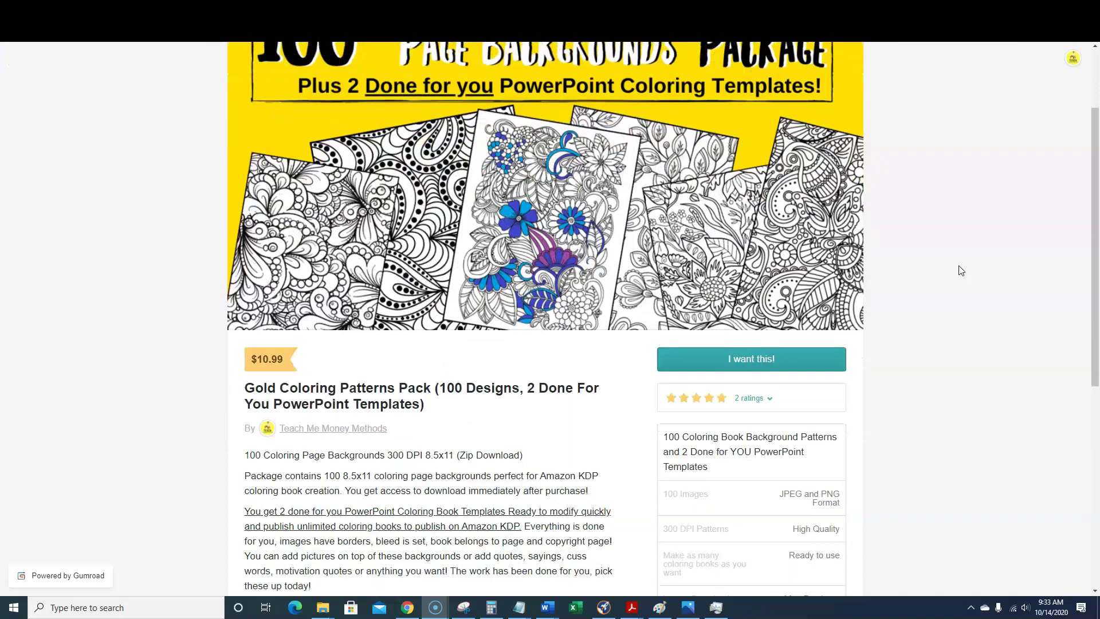
pyautogui.scroll(-3, 961, 270)
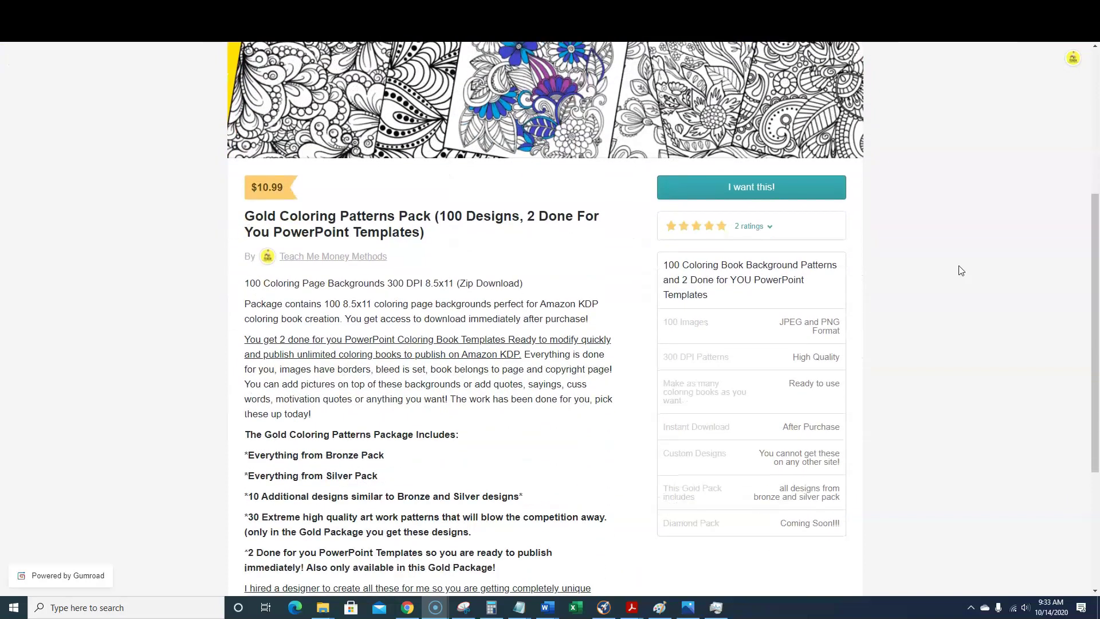
pyautogui.scroll(-3, 961, 271)
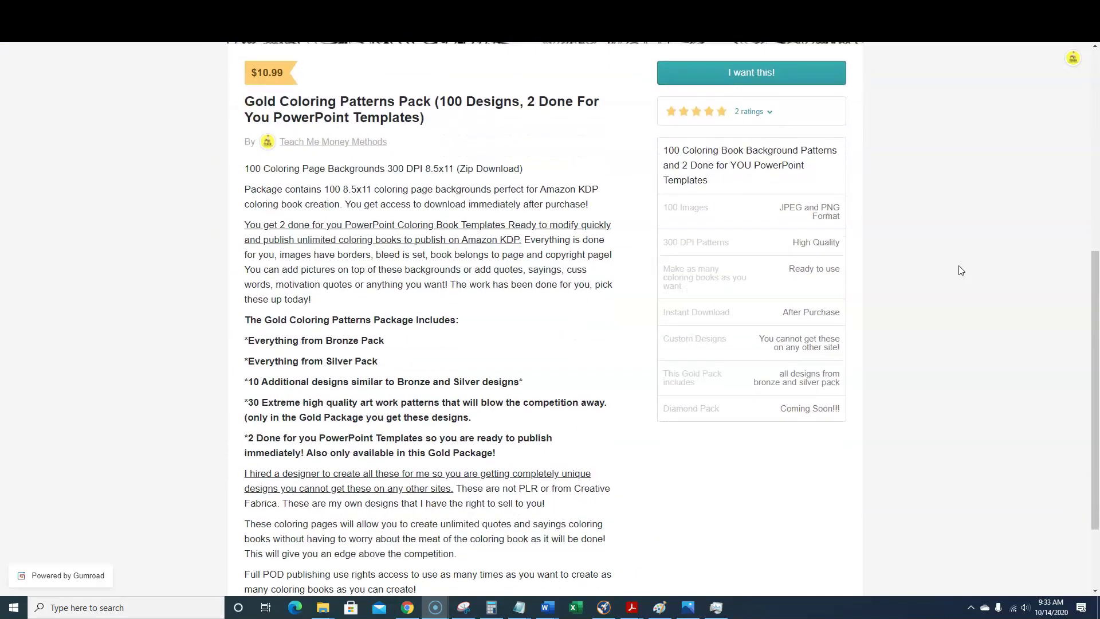
pyautogui.scroll(4, 962, 270)
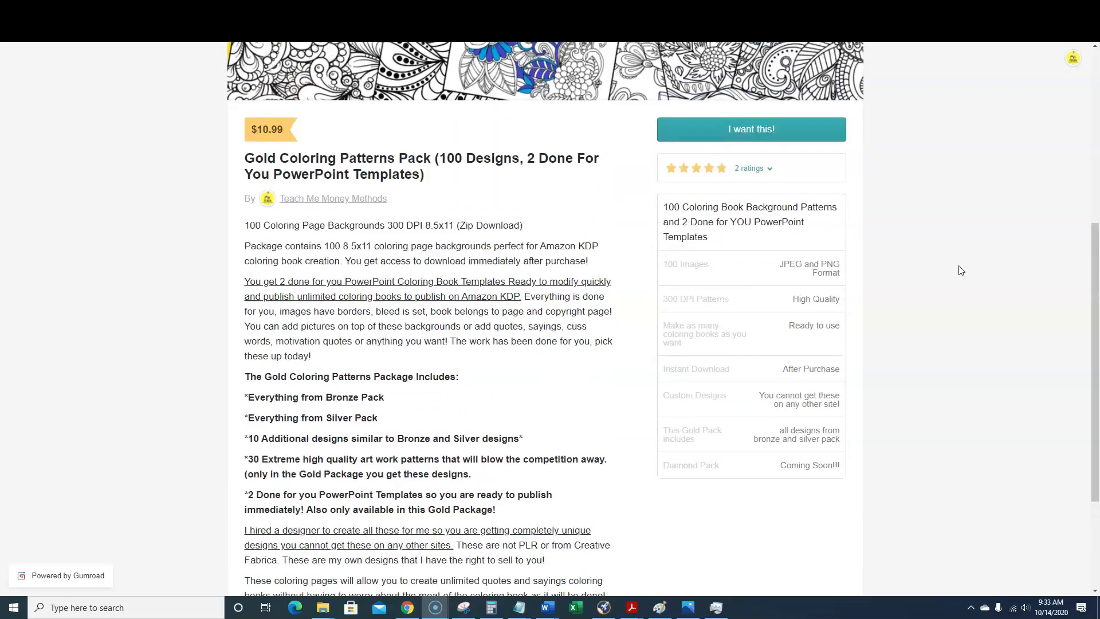
pyautogui.scroll(5, 962, 271)
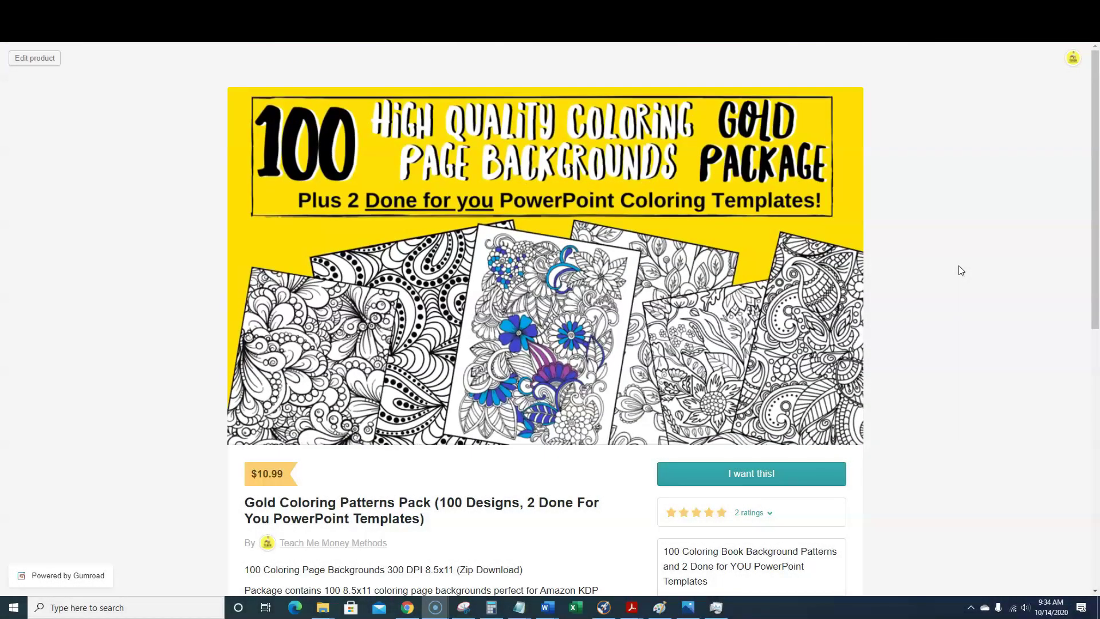
# Switch to the Google Drive preview of "52 Page Coloring Book Patterns Template with Quote Designs Done.pptx" and examine its copyright and pattern pages through page 11.
pyautogui.hotkey('alt', 'Tab')
pyautogui.scroll(-5, 779, 355)
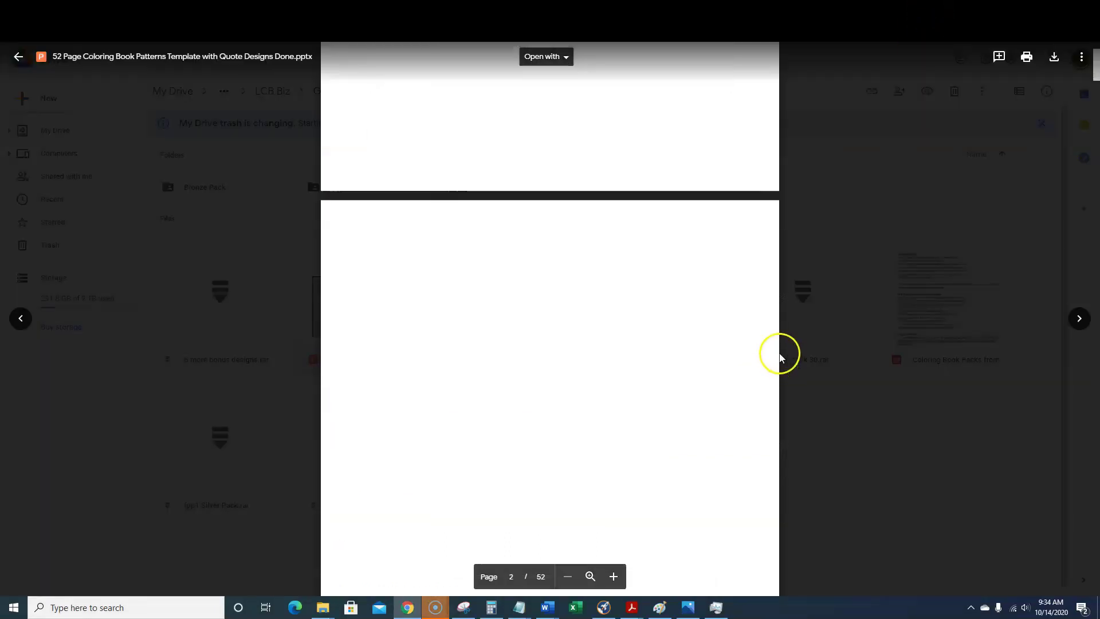
pyautogui.scroll(-2, 781, 393)
pyautogui.scroll(-5, 864, 370)
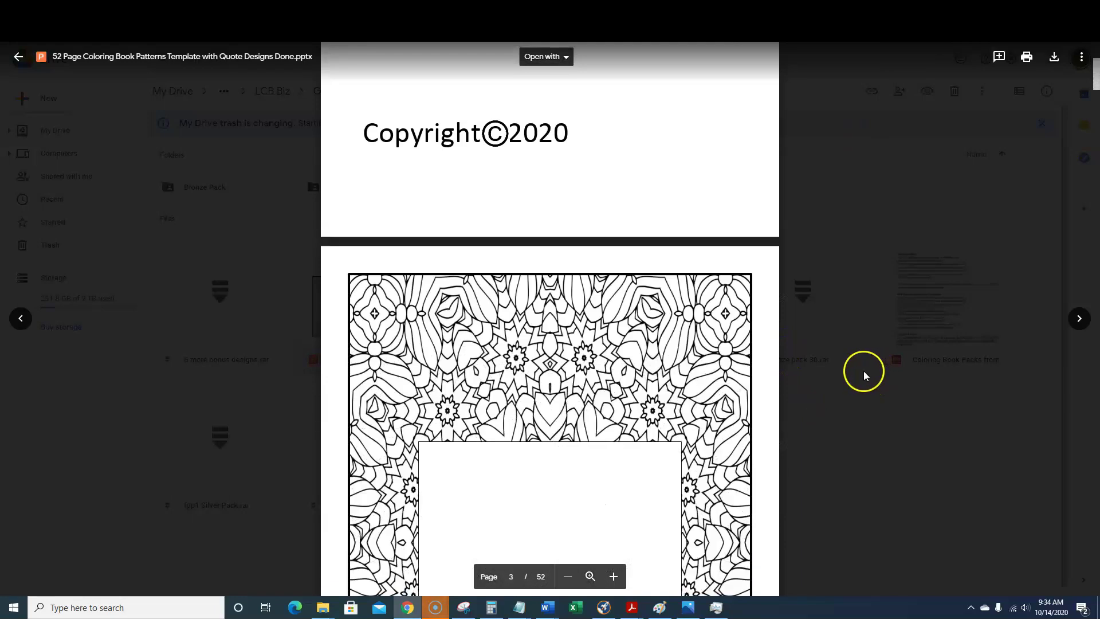
pyautogui.scroll(-4, 856, 371)
pyautogui.scroll(-10, 855, 372)
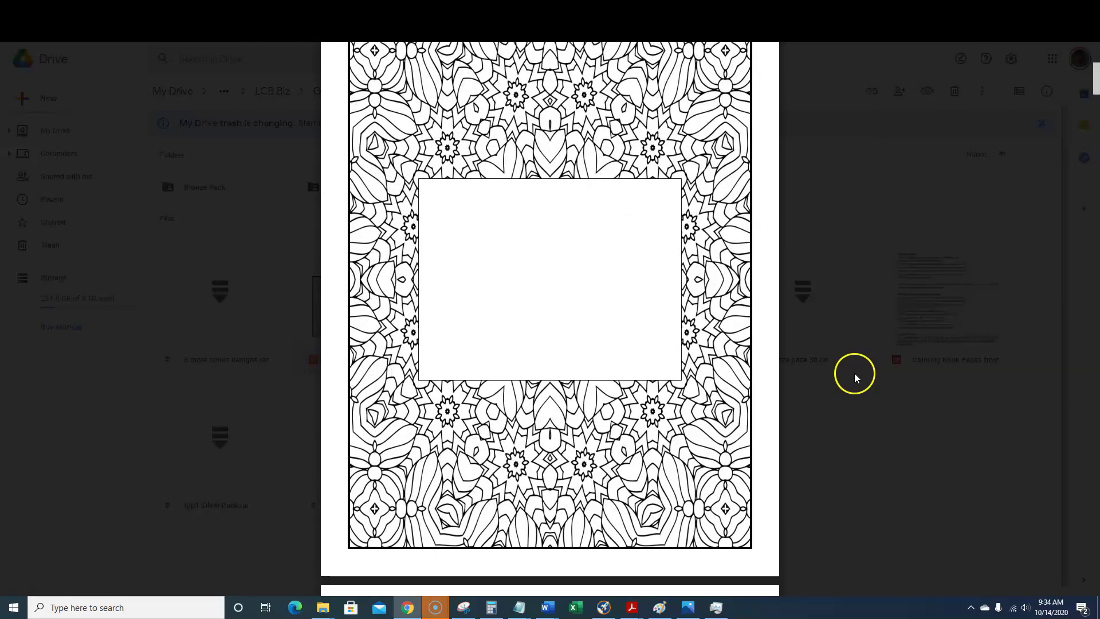
pyautogui.scroll(-5, 855, 373)
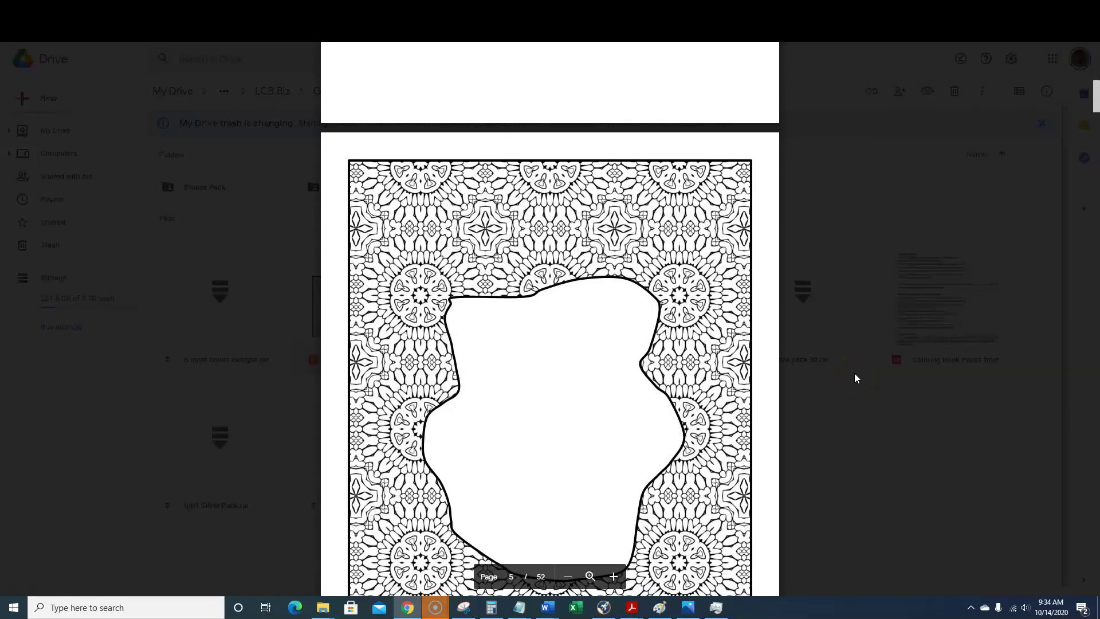
pyautogui.scroll(-15, 854, 373)
pyautogui.scroll(-10, 855, 376)
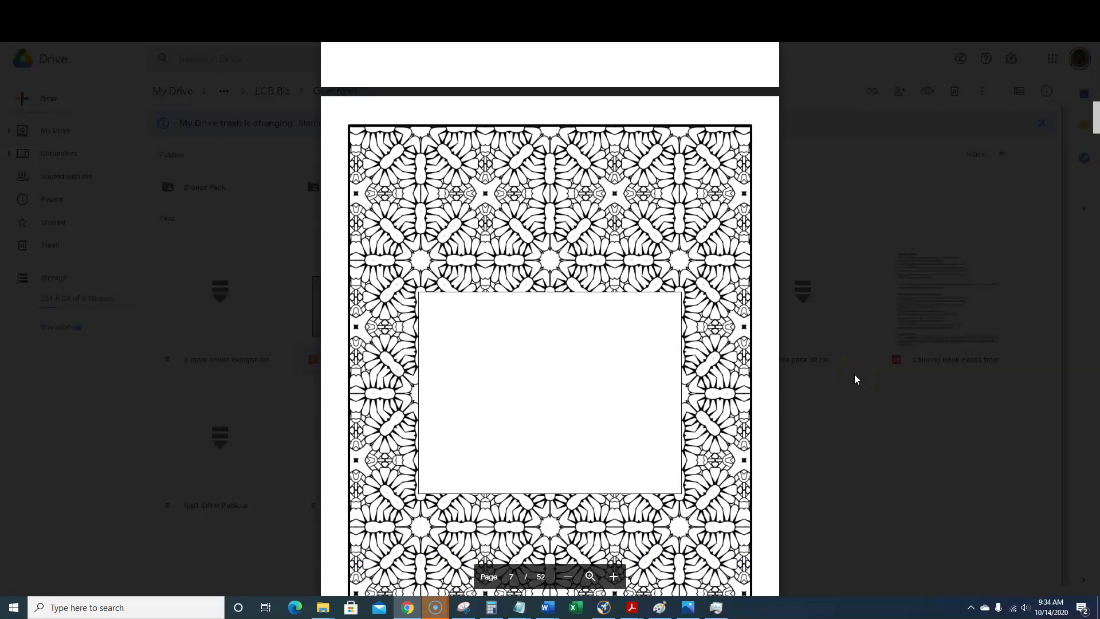
pyautogui.scroll(-10, 854, 375)
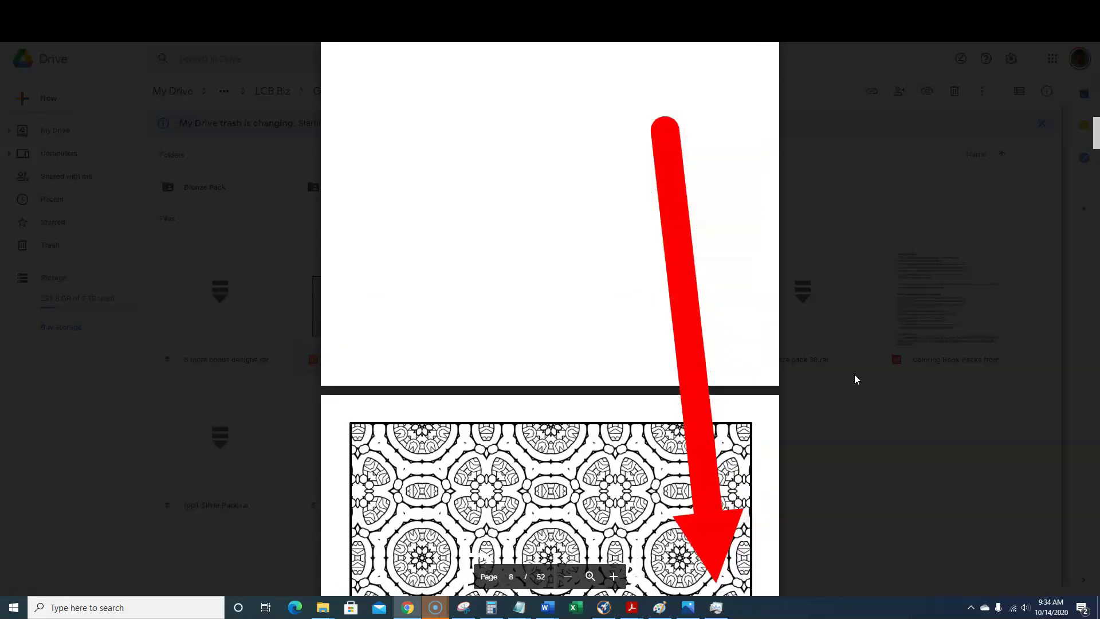
pyautogui.scroll(-15, 855, 375)
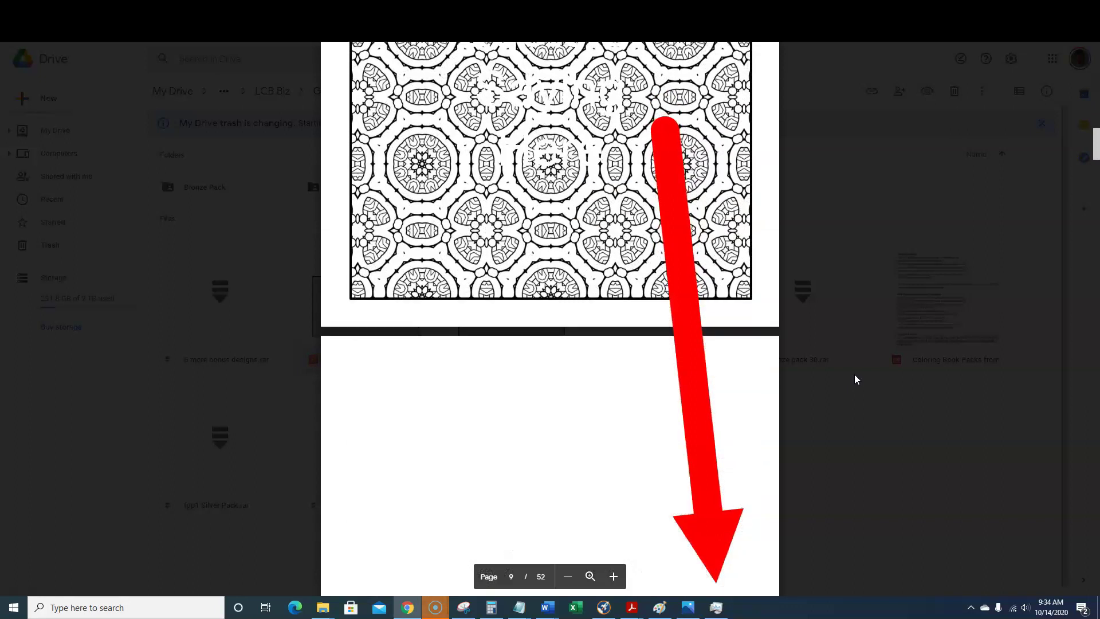
pyautogui.scroll(-10, 855, 379)
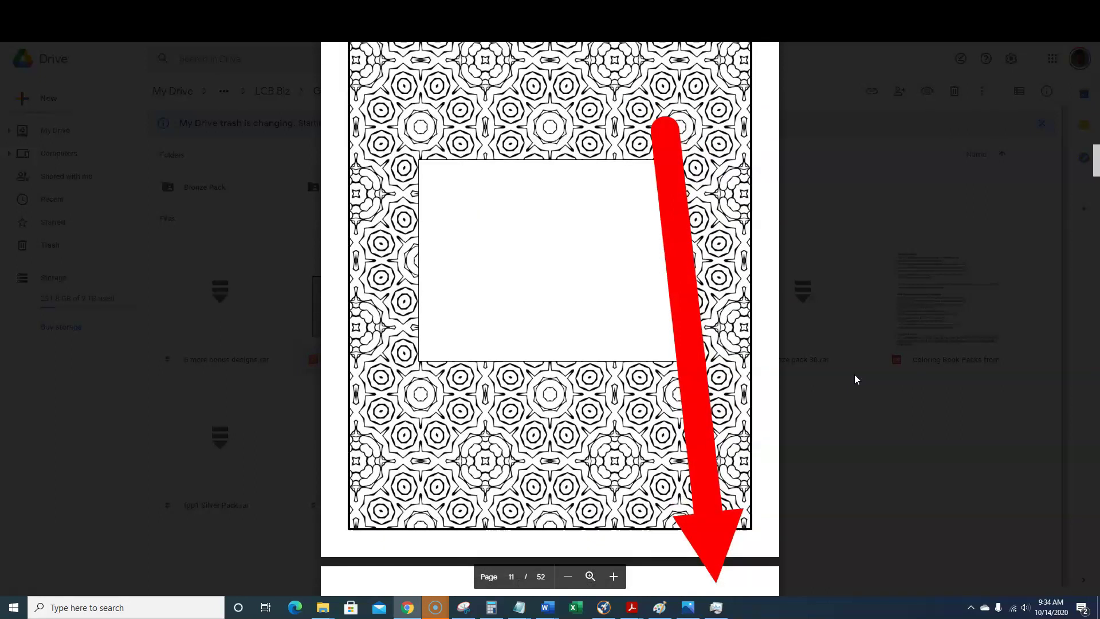